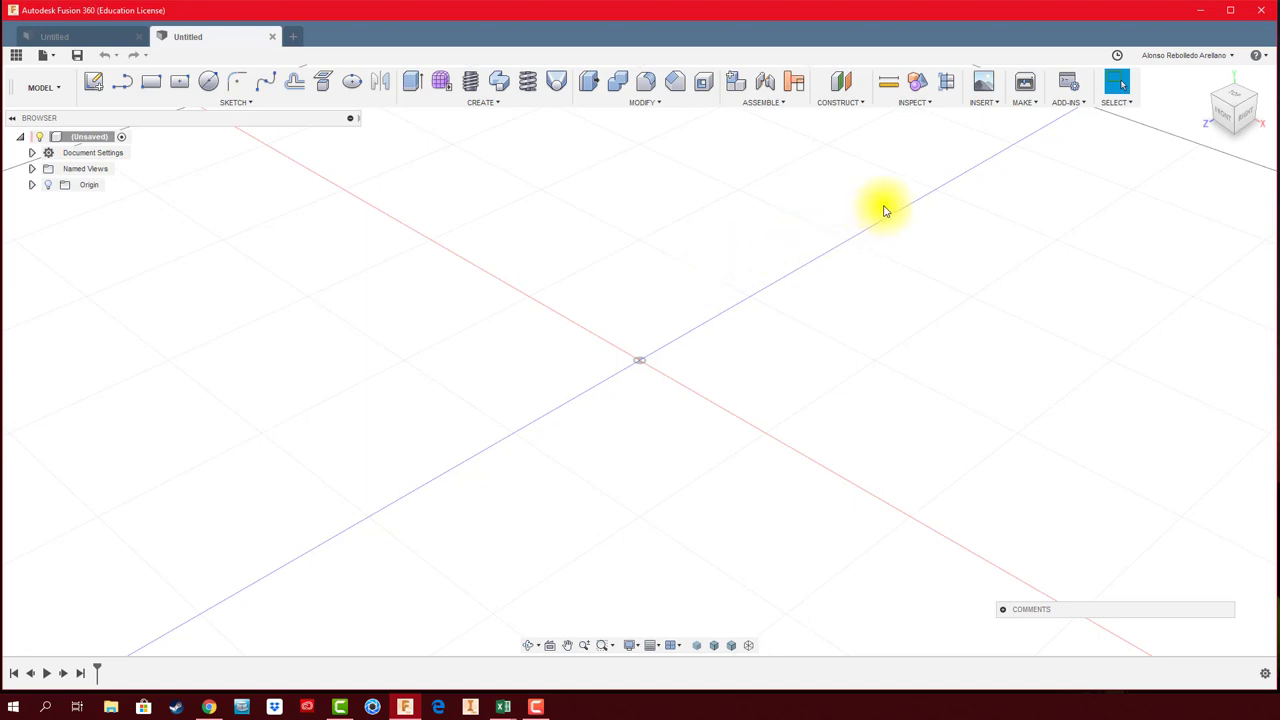
# Step: Pin Insert McMaster-Carr Component to the toolbar and launch the McMaster-Carr catalog from it
pyautogui.click(995, 104)
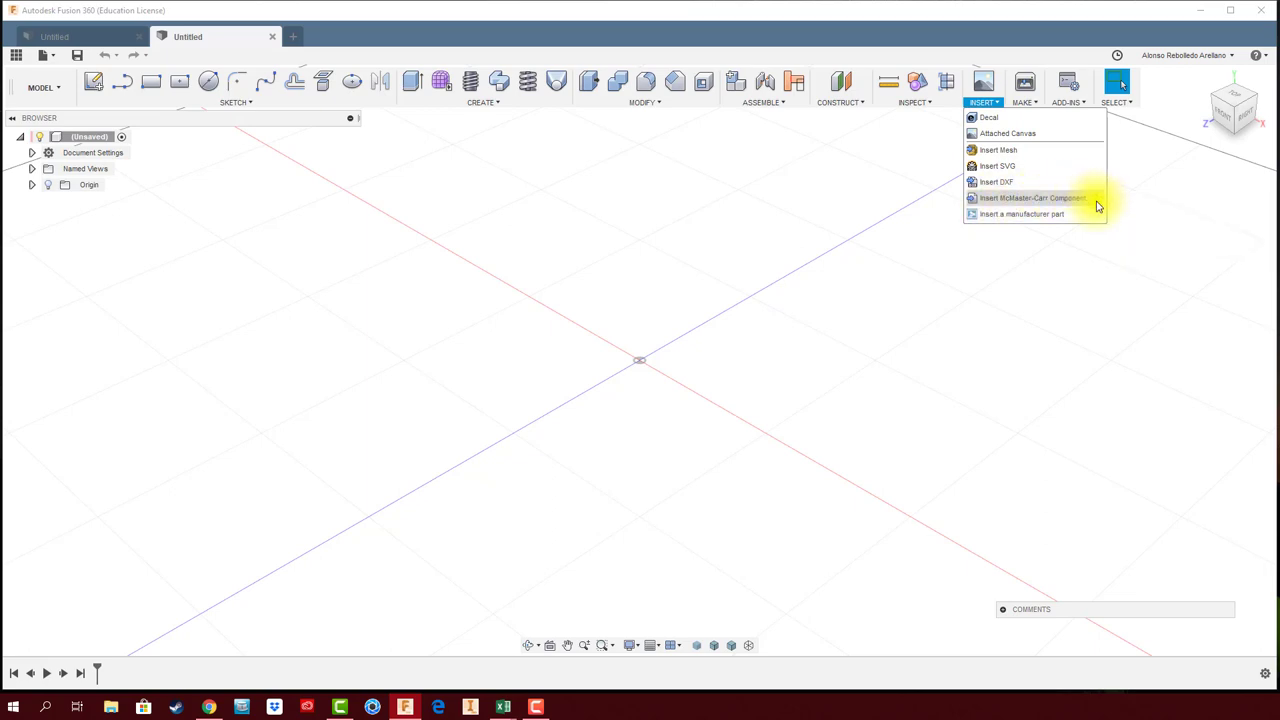
pyautogui.click(1097, 199)
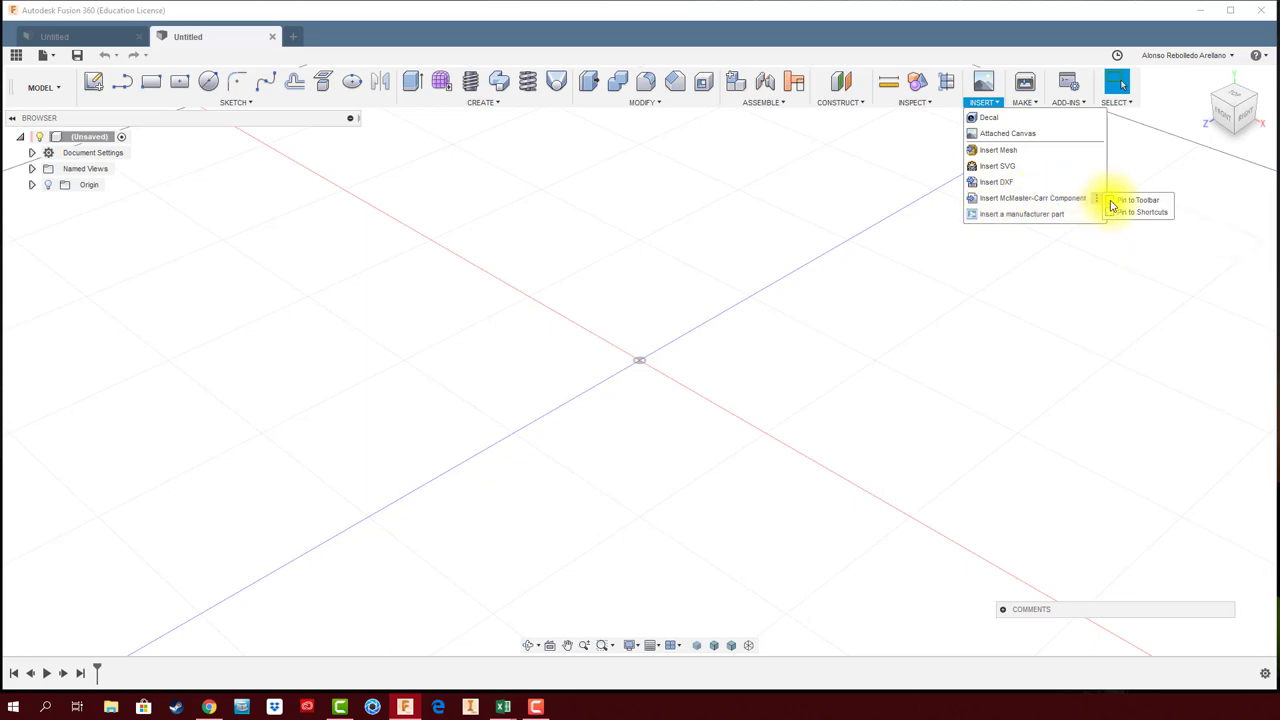
pyautogui.click(1109, 200)
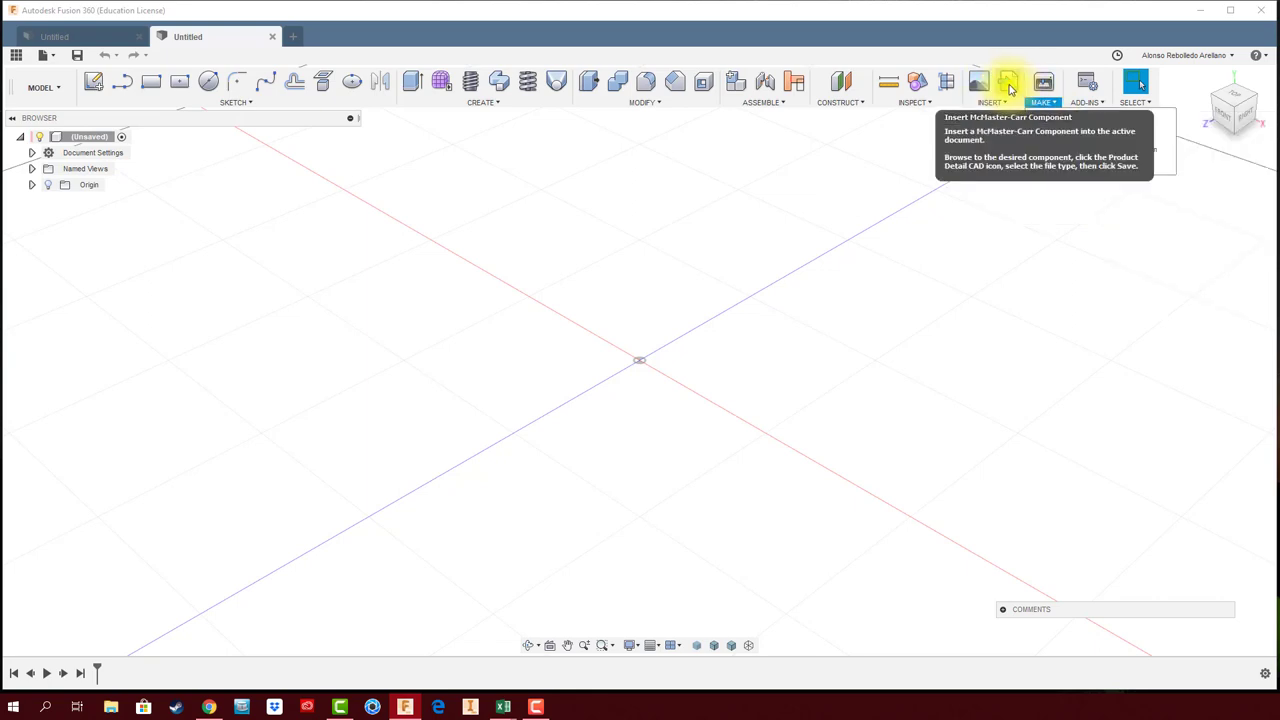
pyautogui.click(1009, 88)
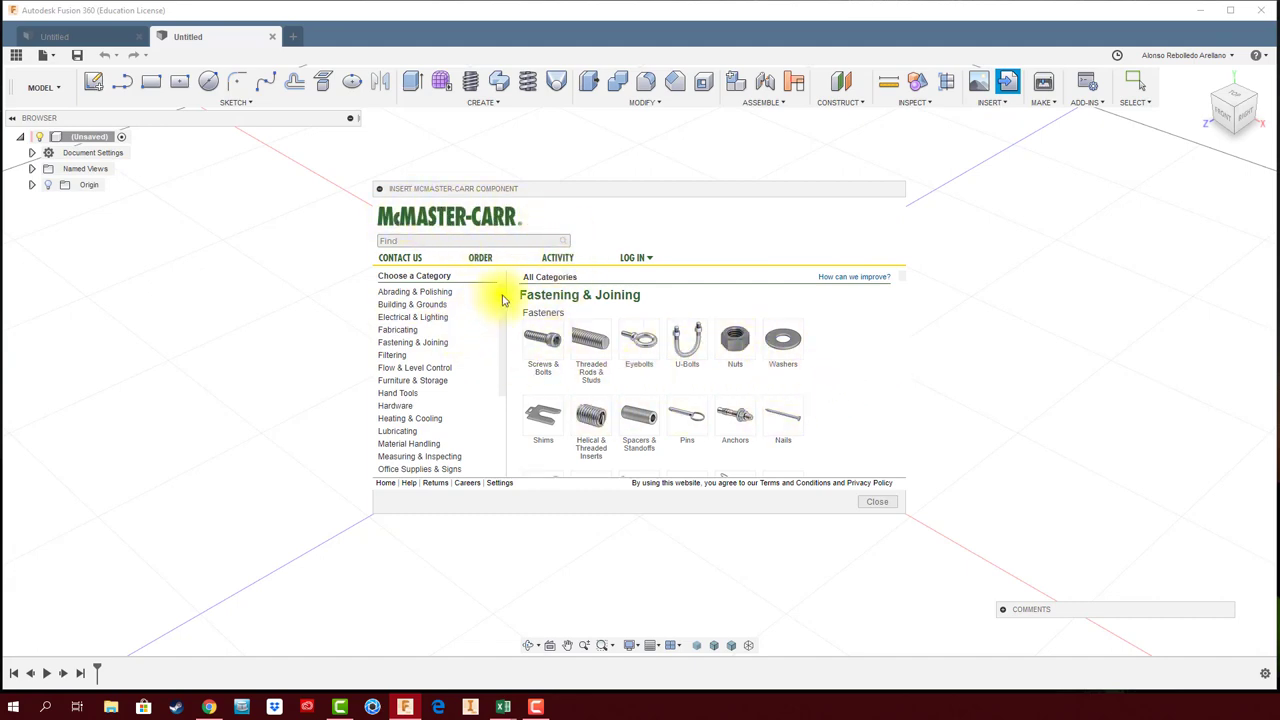
# Step: Browse the catalog categories, then go to Screws & Bolts > Socket Head Screws
pyautogui.moveTo(503, 300); pyautogui.dragTo(503, 374)
pyautogui.click(423, 407)
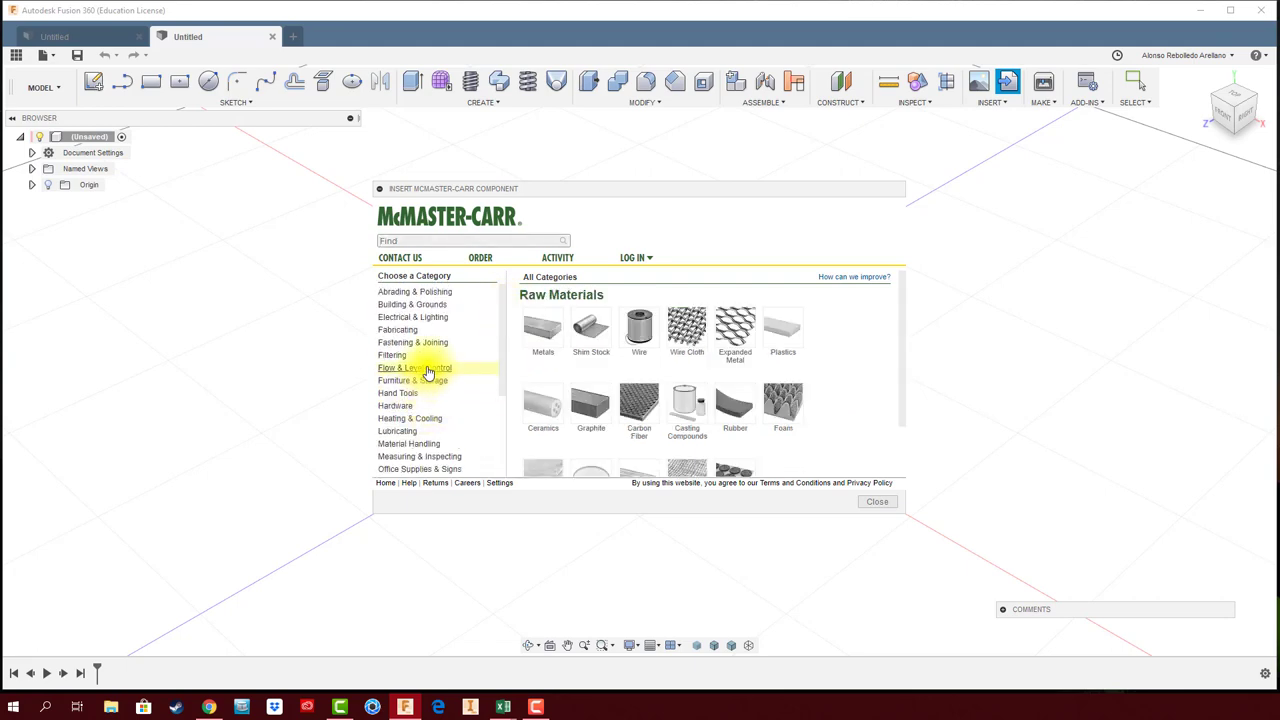
pyautogui.click(412, 342)
pyautogui.click(415, 305)
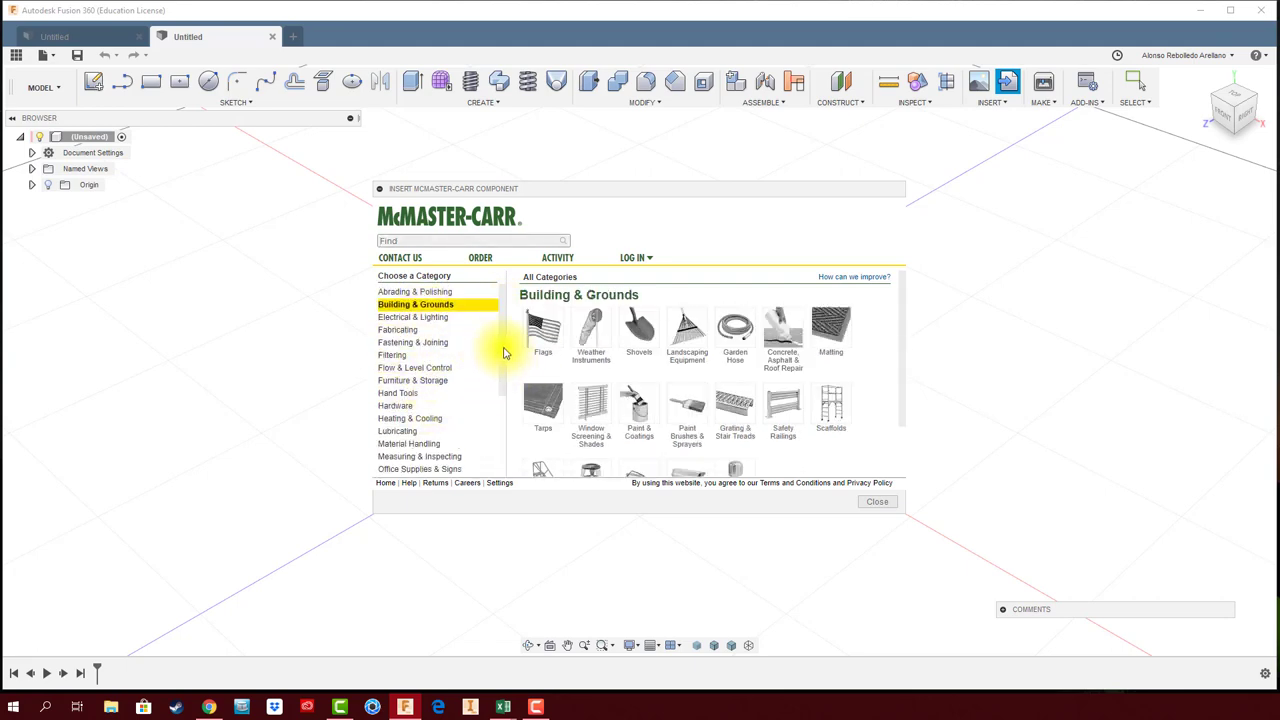
pyautogui.click(415, 291)
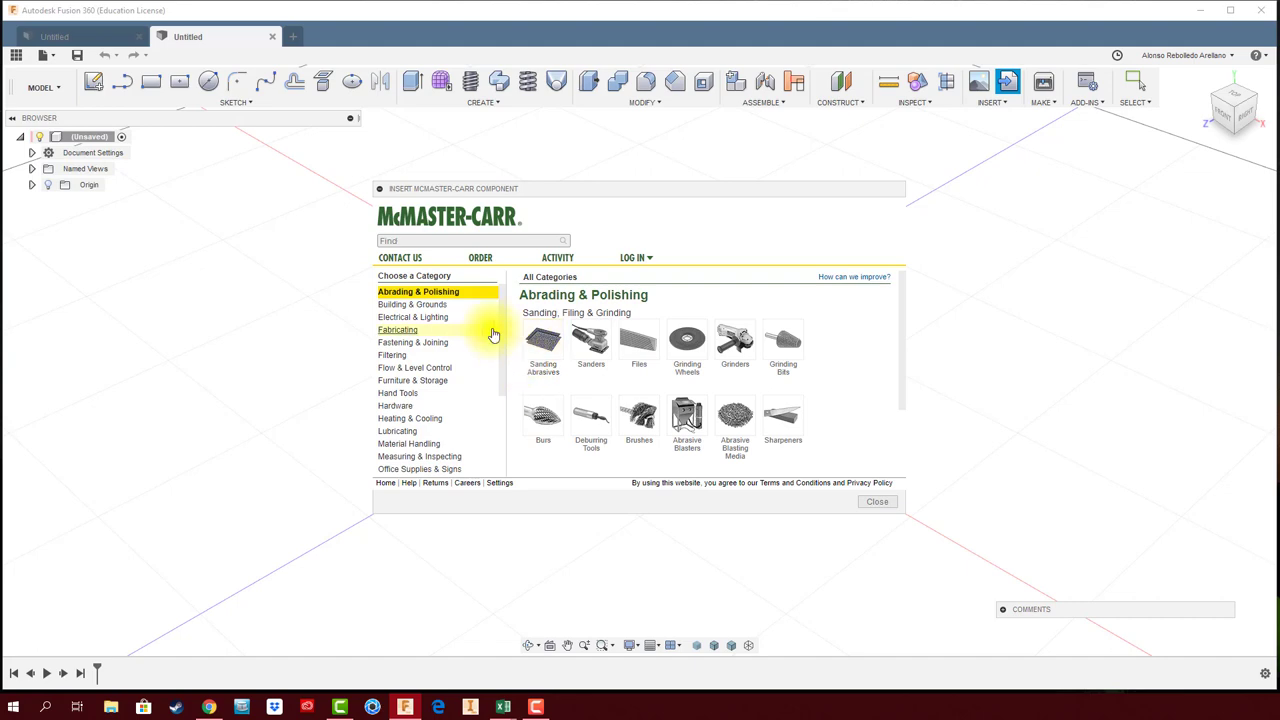
pyautogui.scroll(-3, 491, 350)
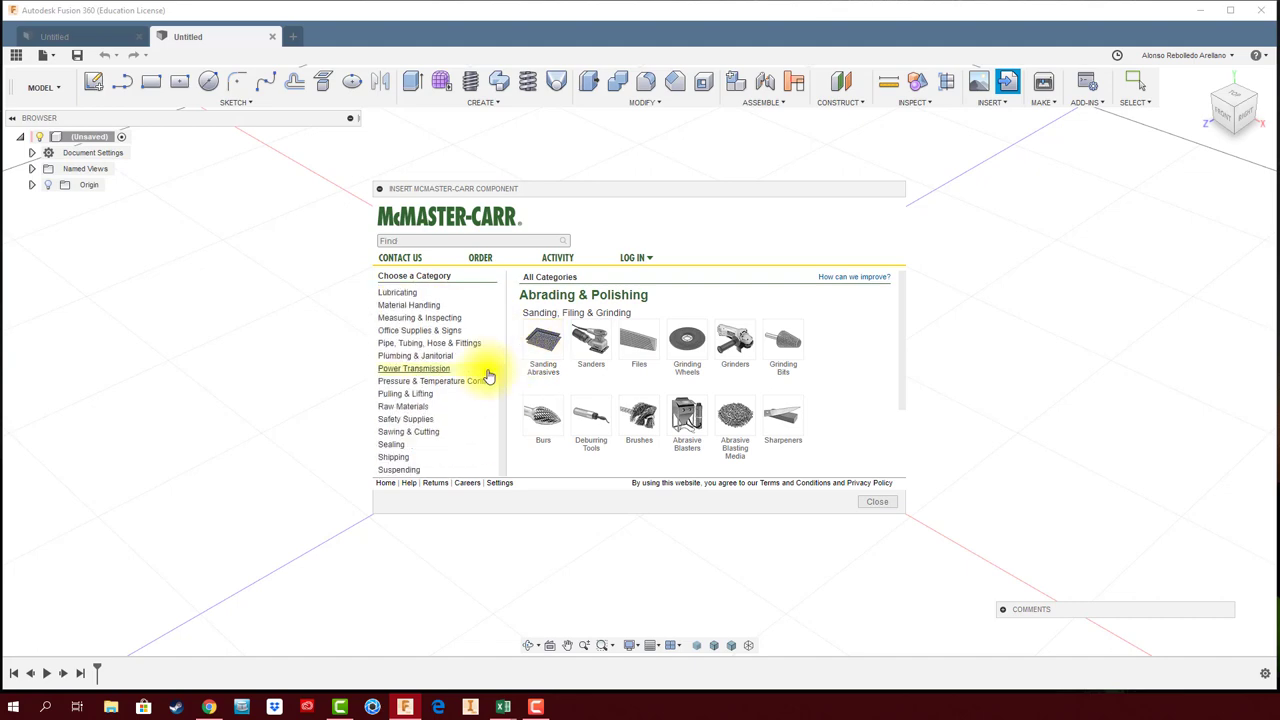
pyautogui.click(447, 226)
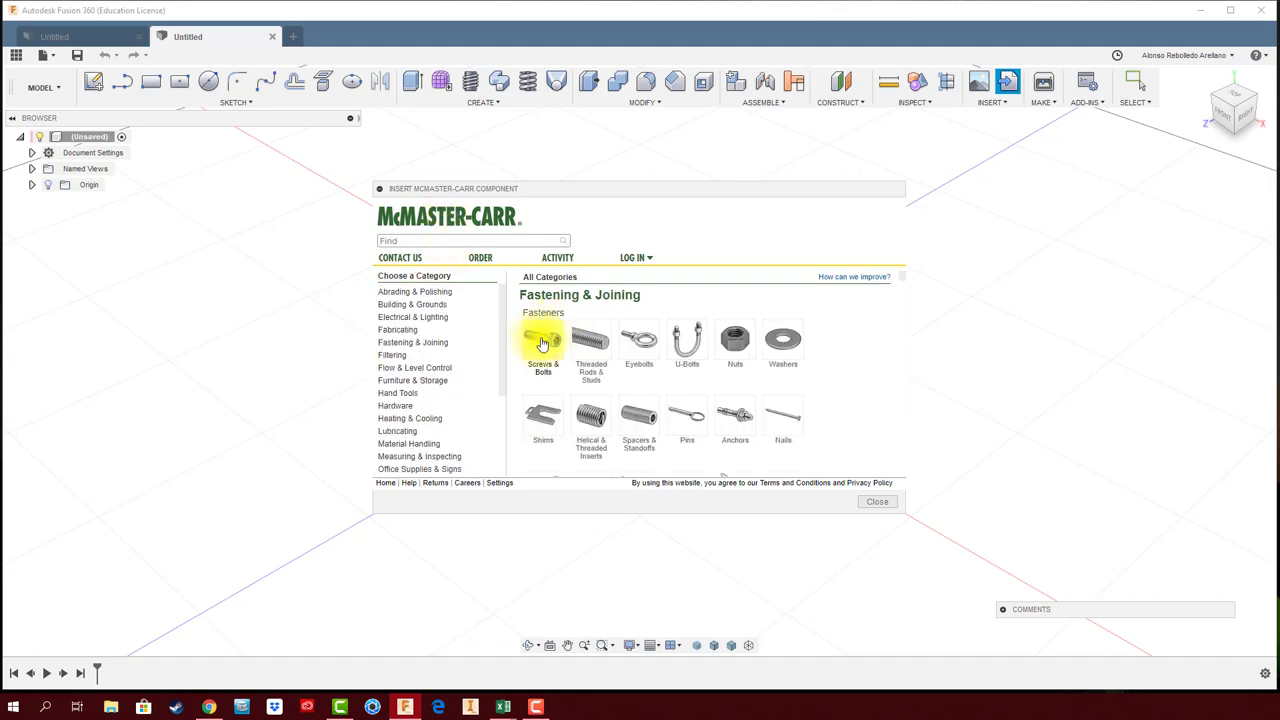
pyautogui.click(541, 344)
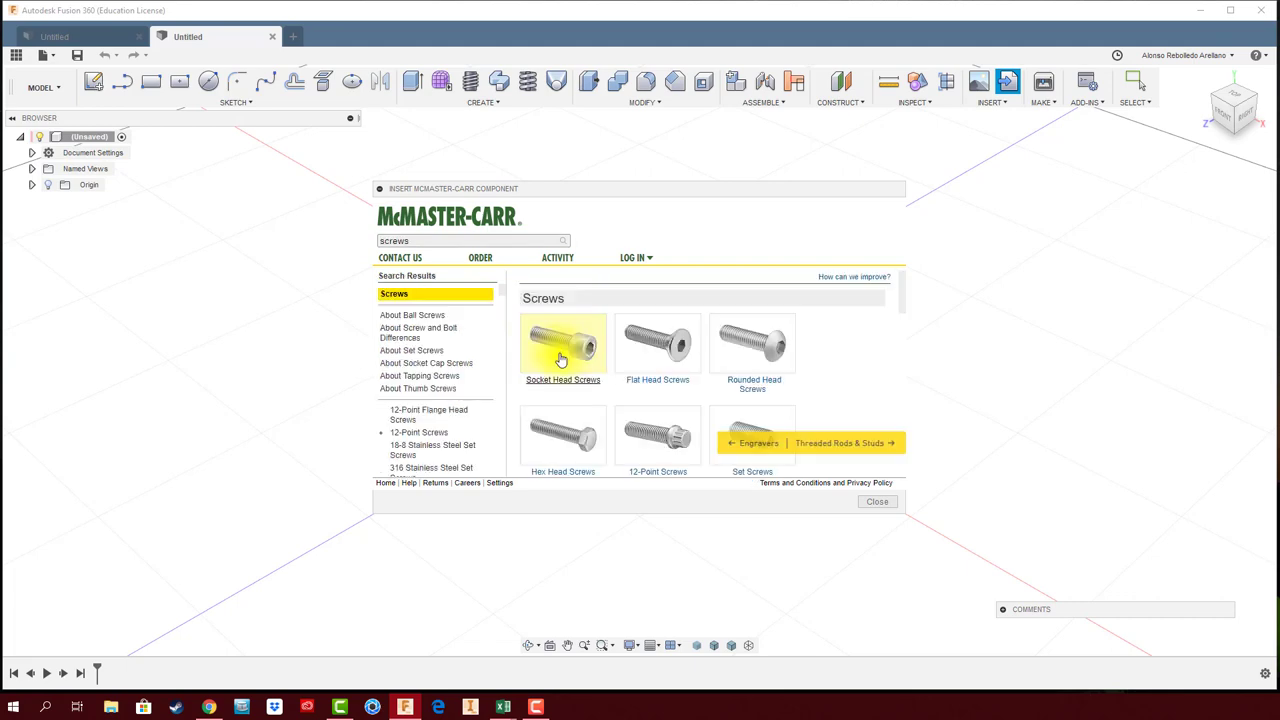
pyautogui.click(576, 345)
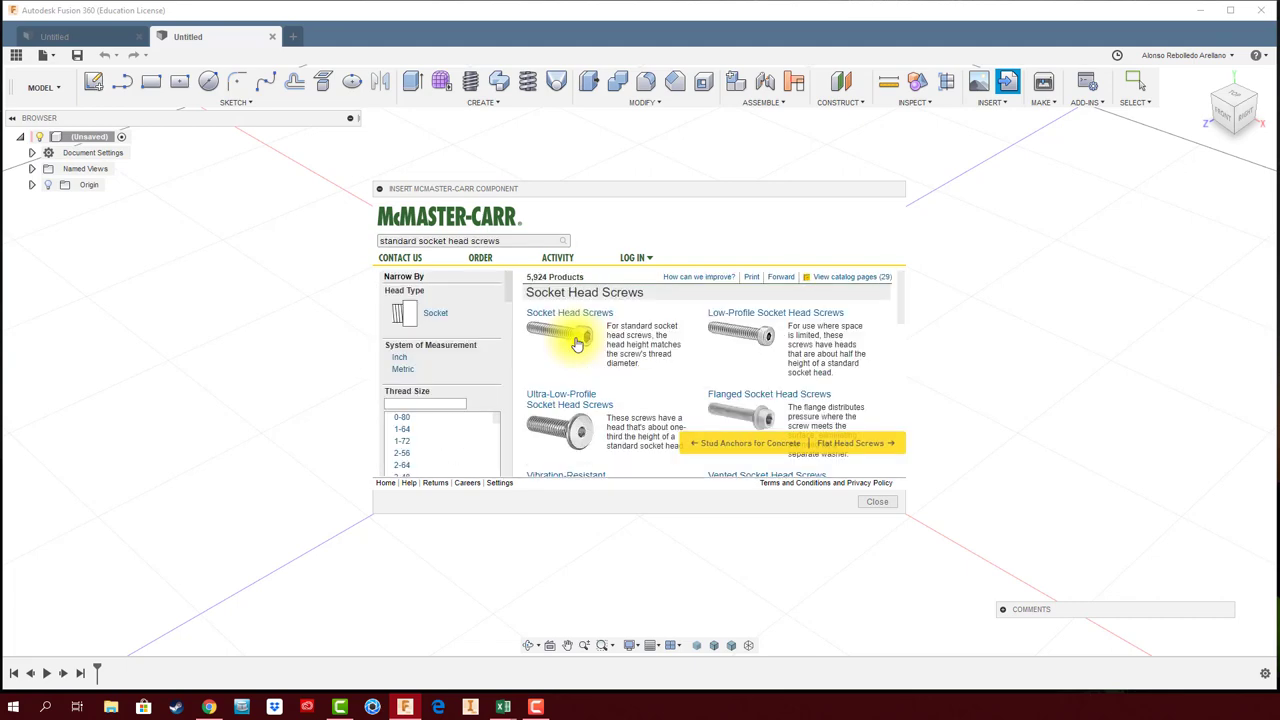
# Step: Filter to Metric and M2 thread size, then move and enlarge the catalog window
pyautogui.click(407, 371)
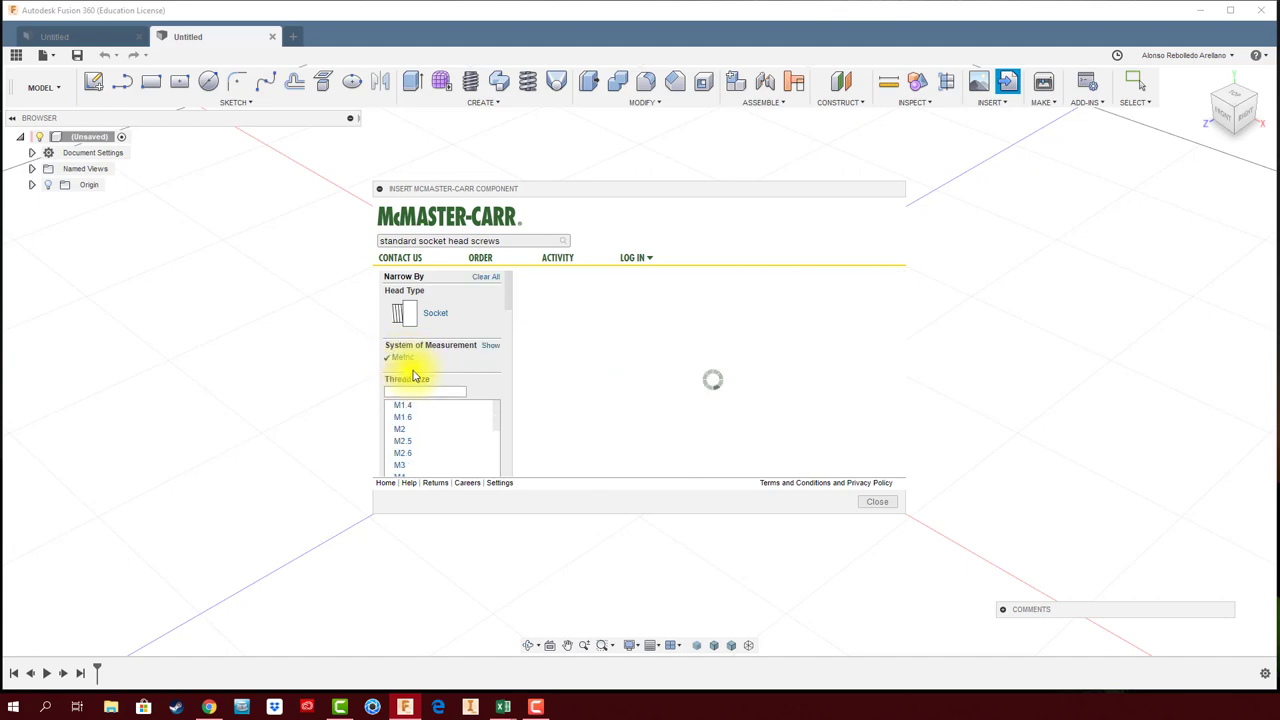
pyautogui.click(399, 437)
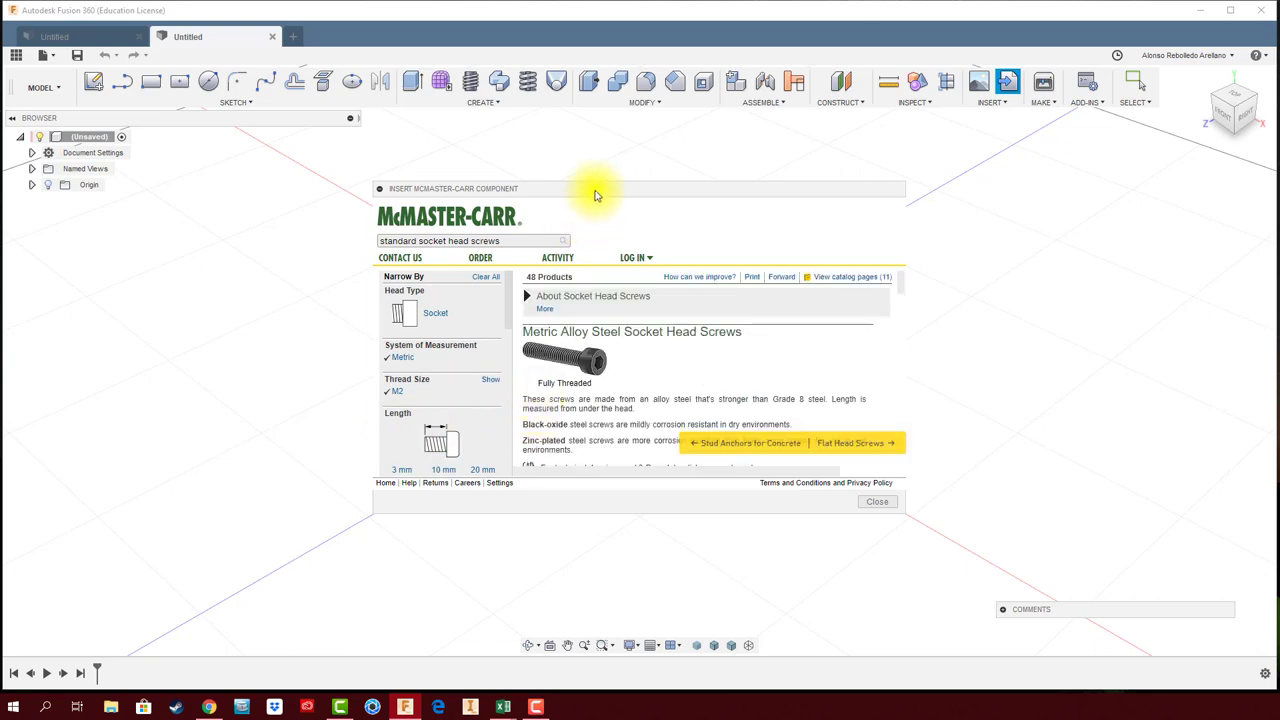
pyautogui.moveTo(594, 191); pyautogui.dragTo(481, 144)
pyautogui.click(858, 410)
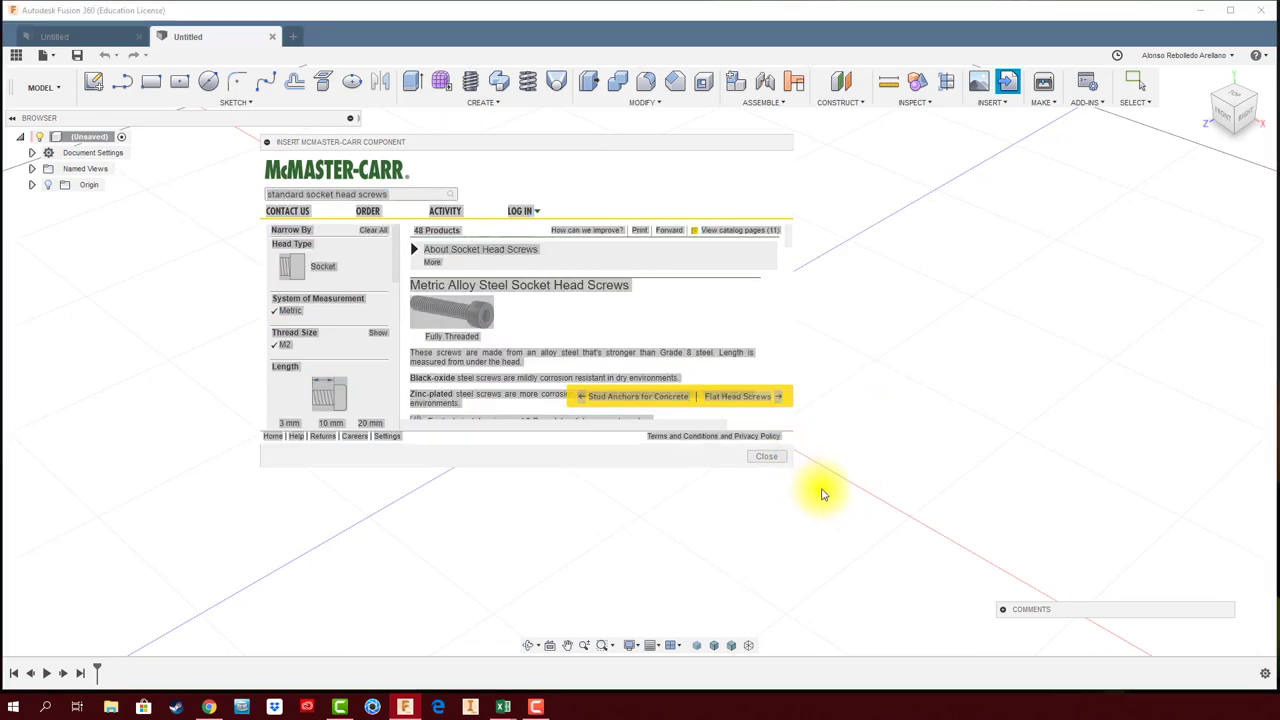
pyautogui.moveTo(791, 464); pyautogui.dragTo(1038, 557)
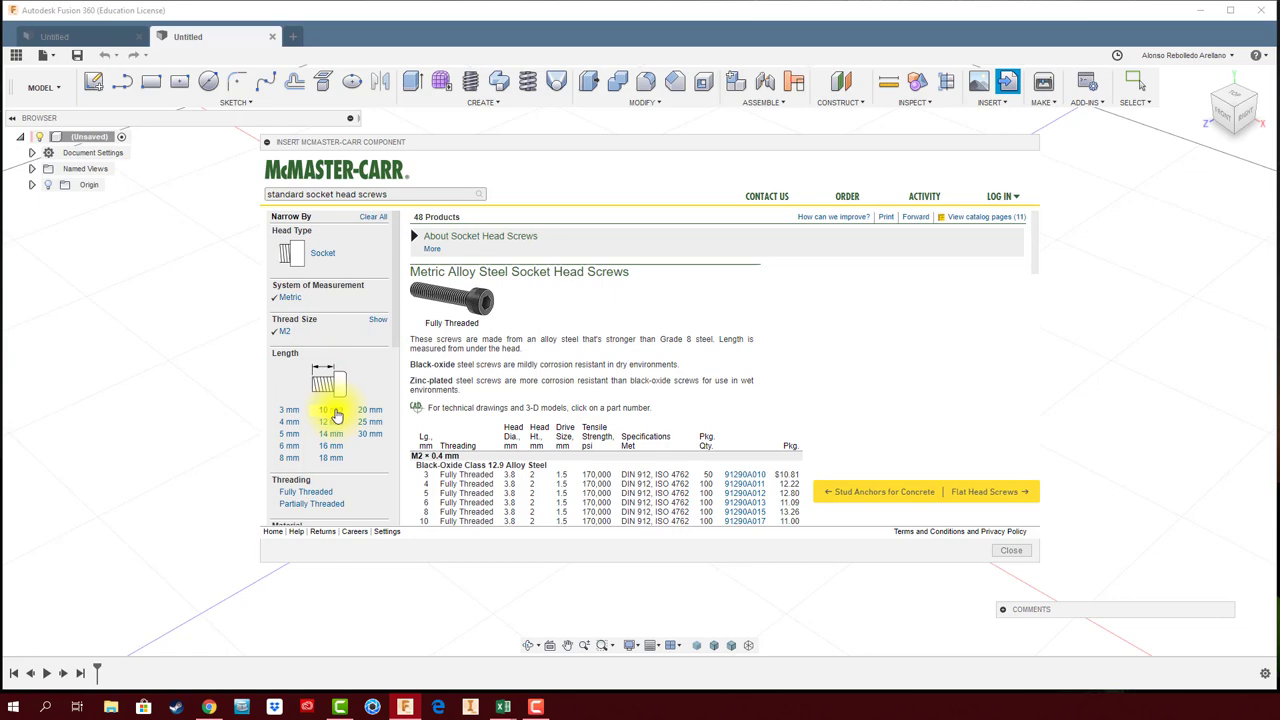
# Step: Filter to 10 mm length and scroll through the five resulting screw tables
pyautogui.click(334, 411)
pyautogui.scroll(-2, 600, 440)
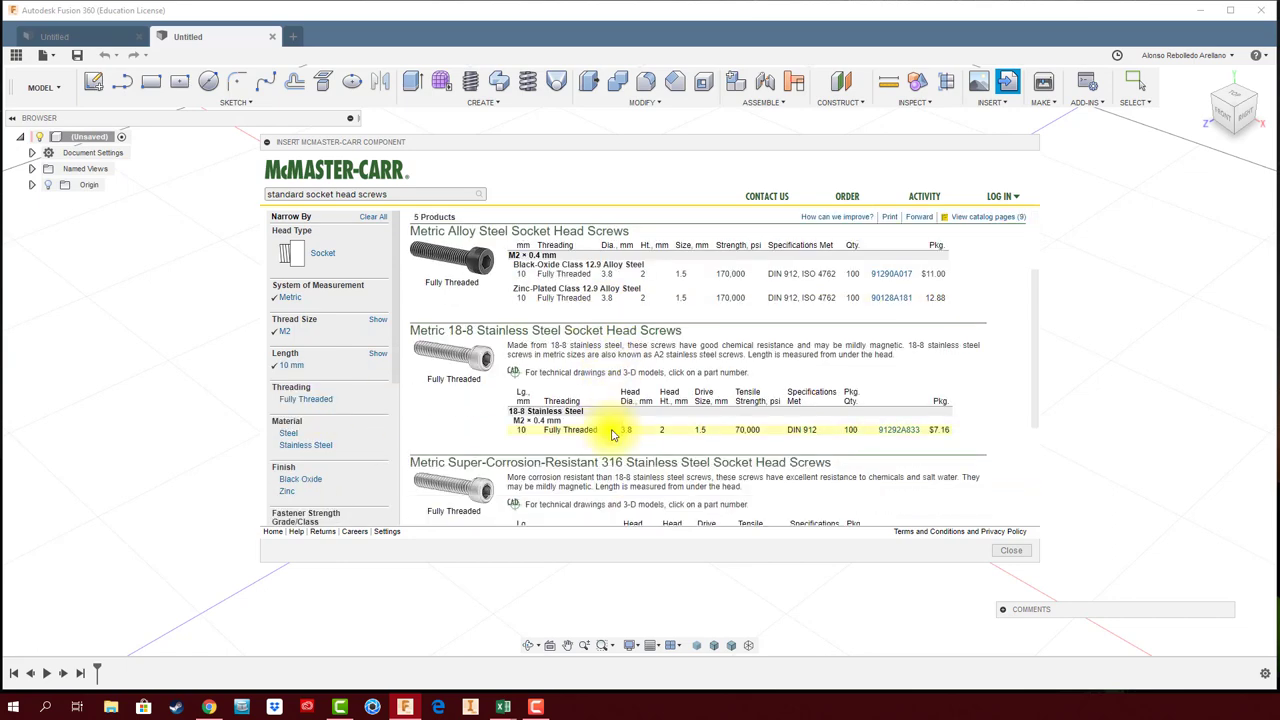
pyautogui.scroll(-2, 610, 441)
pyautogui.scroll(-1, 605, 445)
pyautogui.scroll(2, 589, 452)
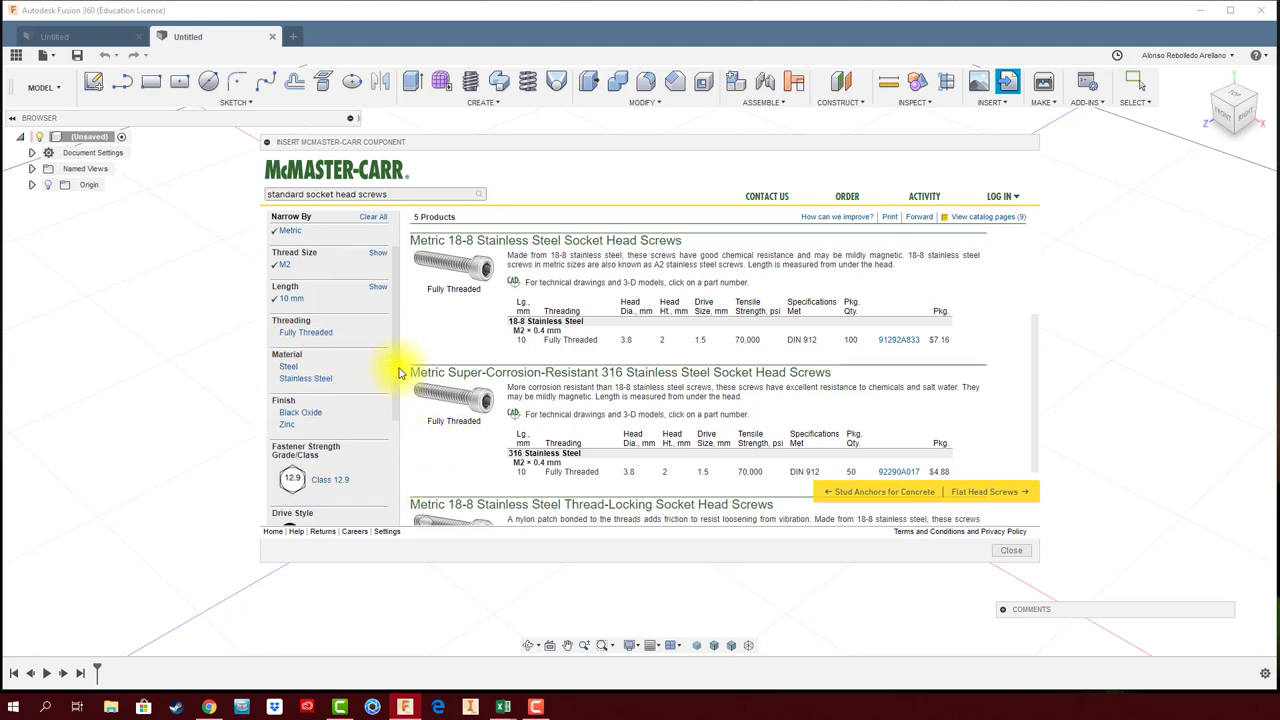
pyautogui.scroll(-4, 325, 366)
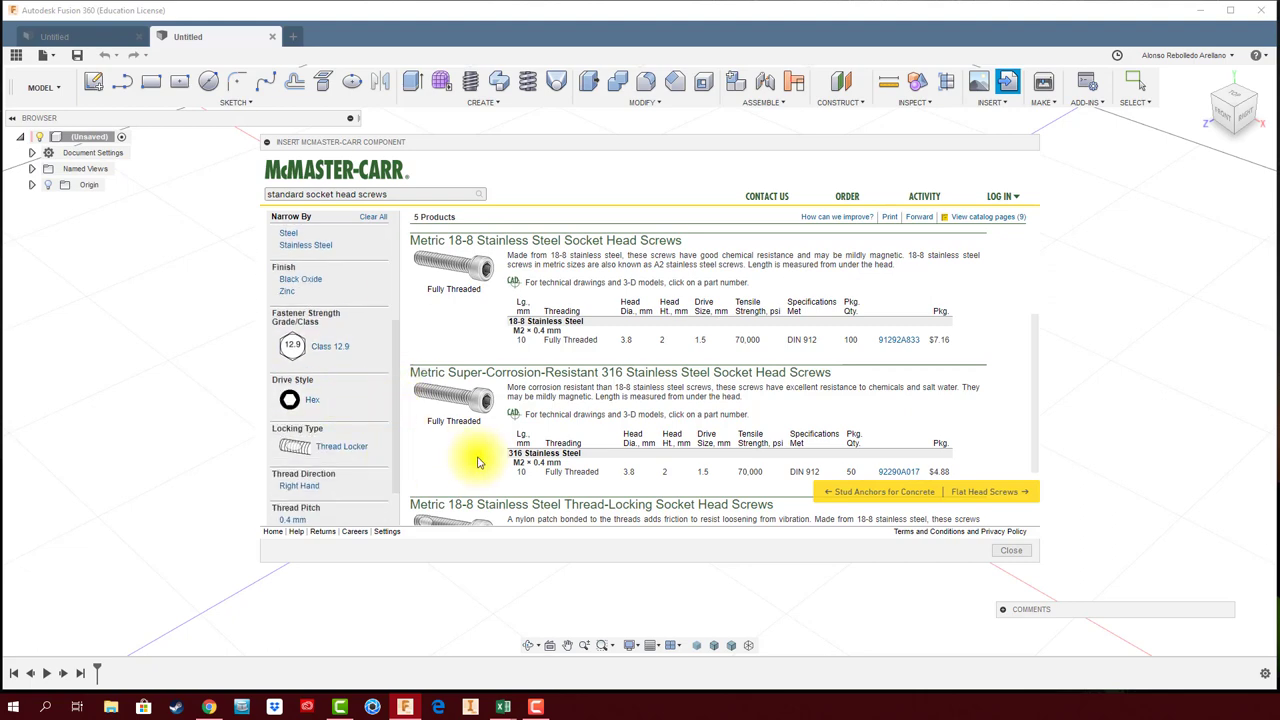
pyautogui.scroll(1, 460, 455)
pyautogui.scroll(1, 486, 449)
pyautogui.scroll(1, 525, 350)
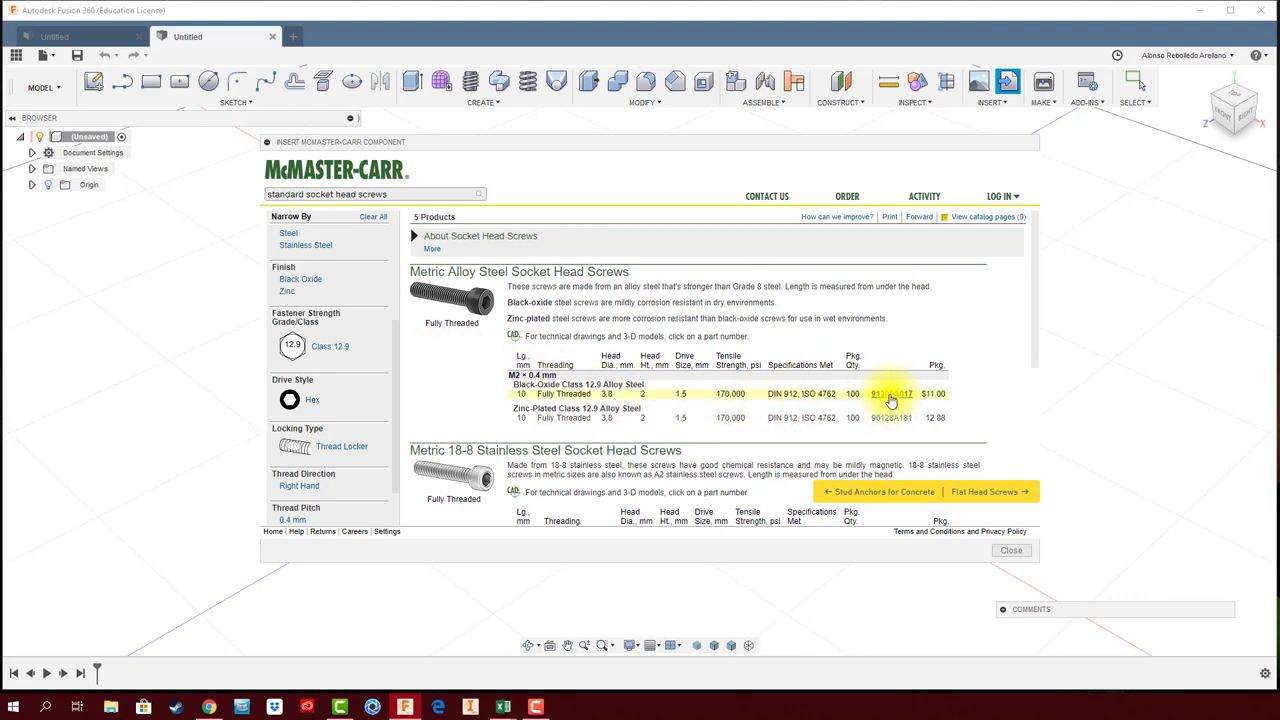
# Step: Open part 91290A017's product detail page and scroll down to its CAD drawing
pyautogui.click(890, 395)
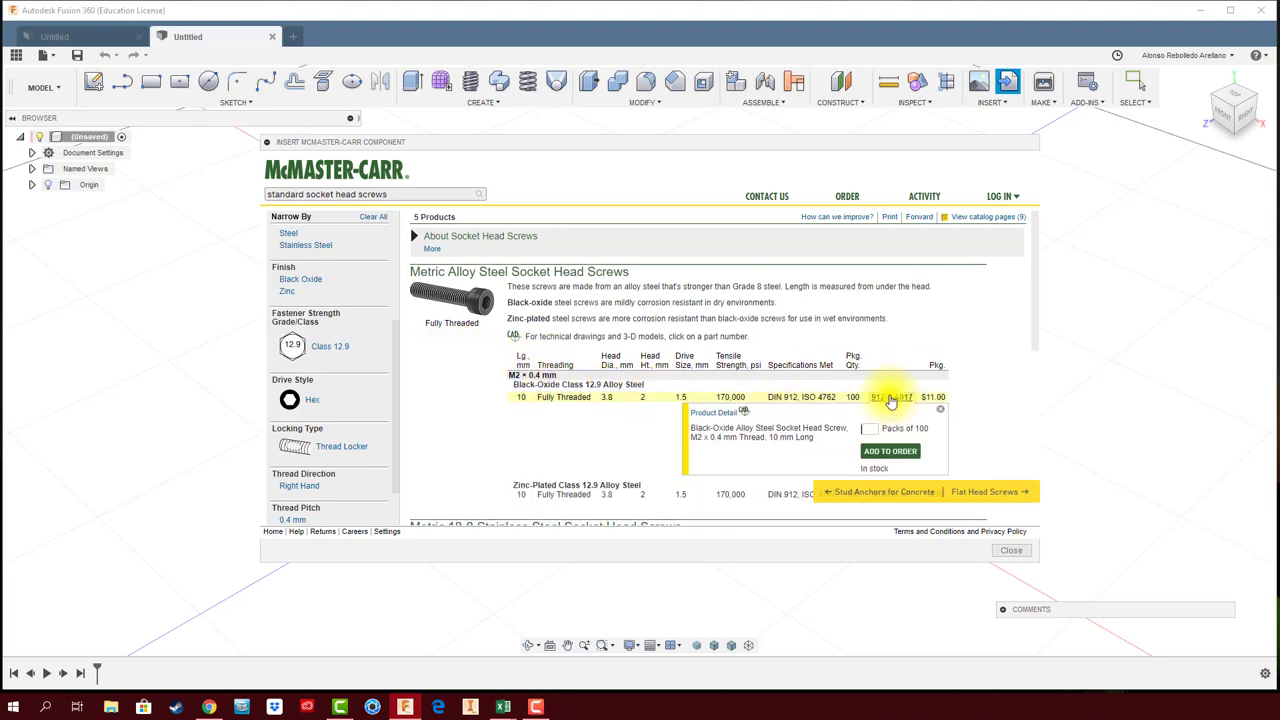
pyautogui.click(706, 413)
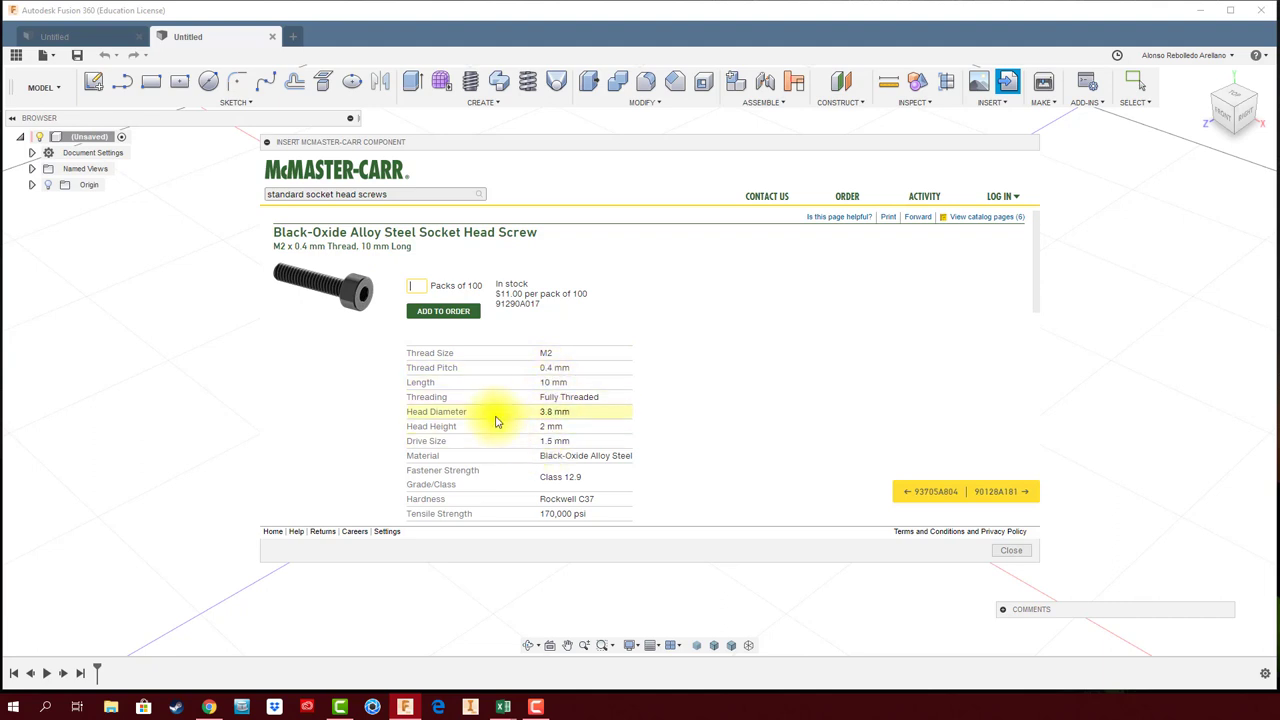
pyautogui.scroll(-3, 497, 421)
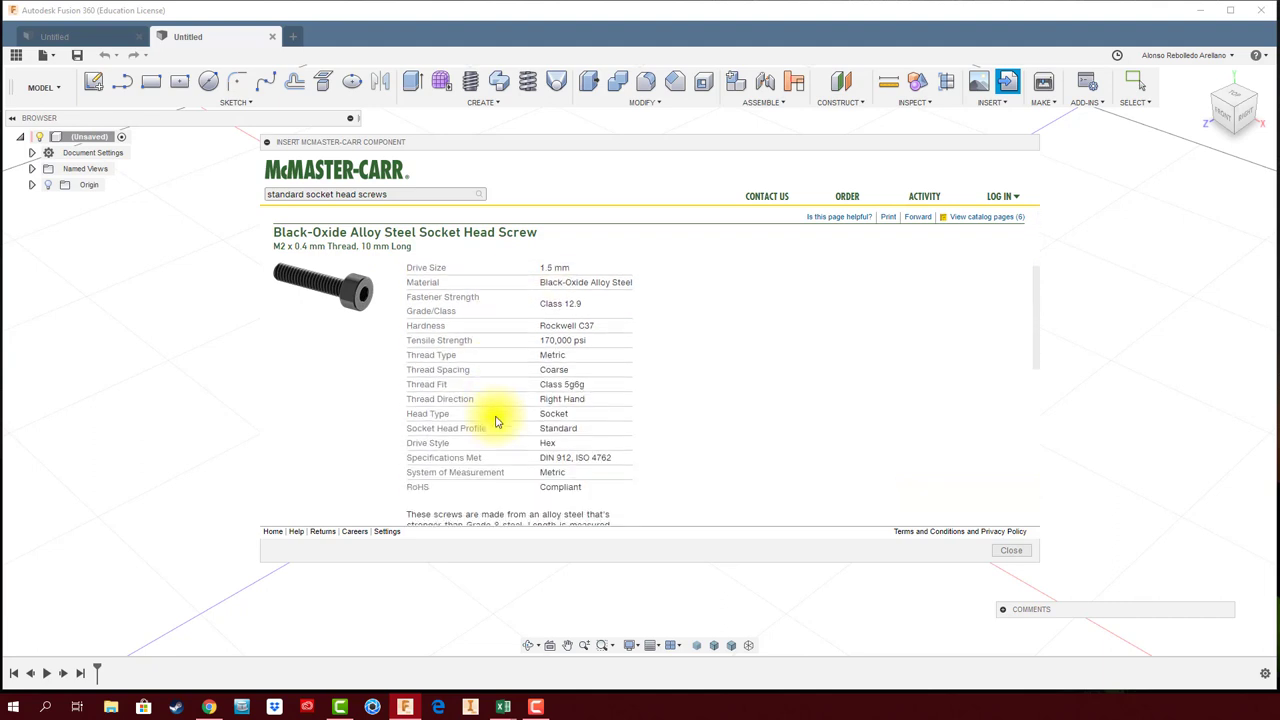
pyautogui.scroll(-3, 497, 421)
pyautogui.scroll(-2, 497, 421)
pyautogui.scroll(-2, 497, 421)
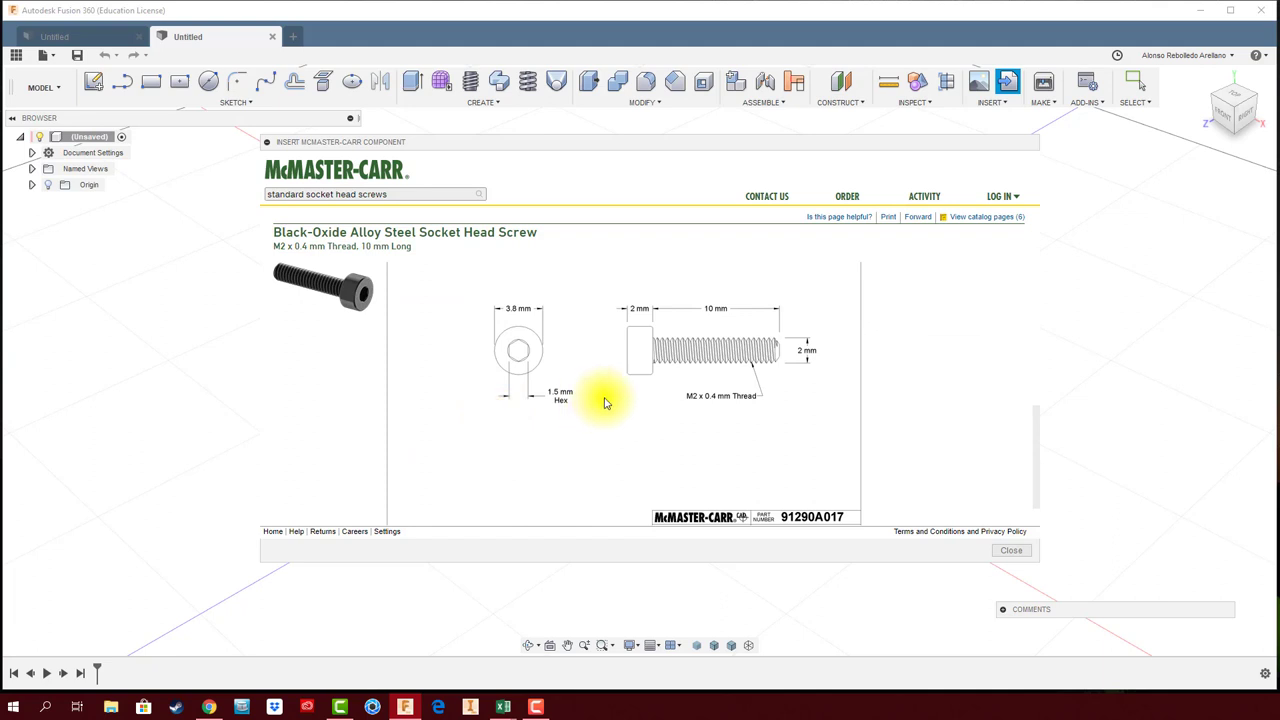
pyautogui.scroll(-1, 740, 440)
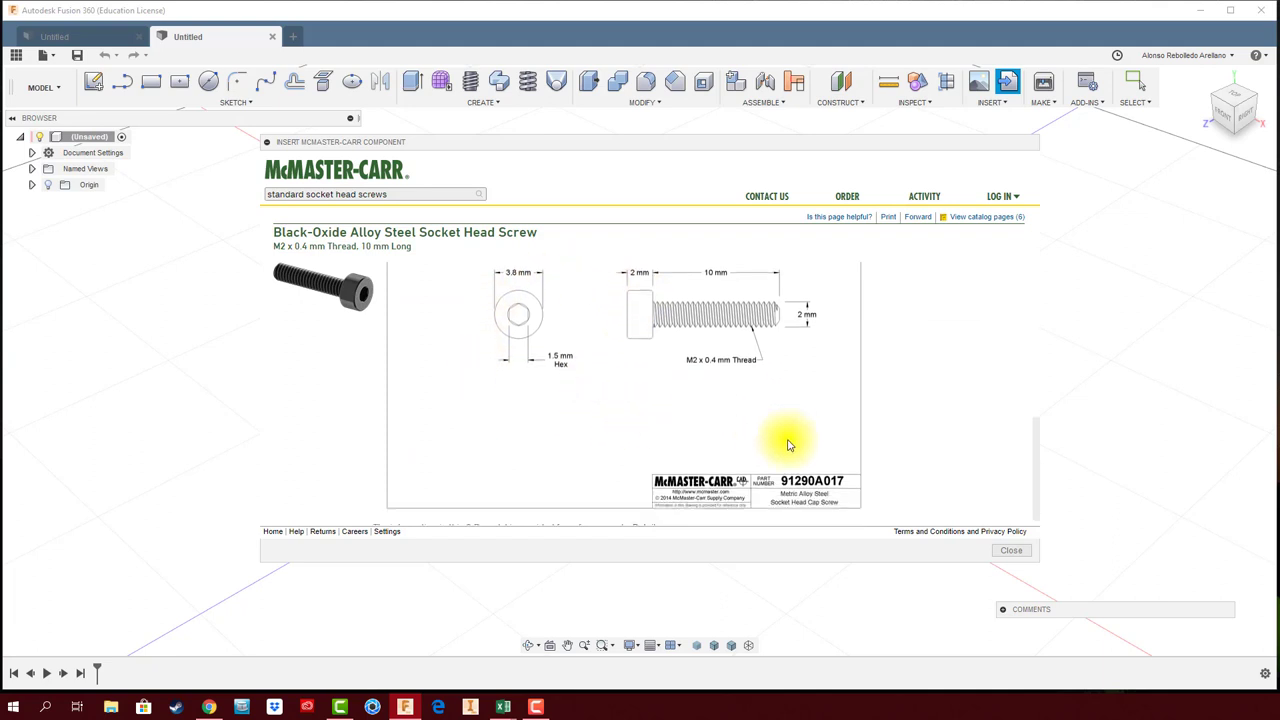
pyautogui.scroll(3, 780, 443)
pyautogui.scroll(1, 788, 444)
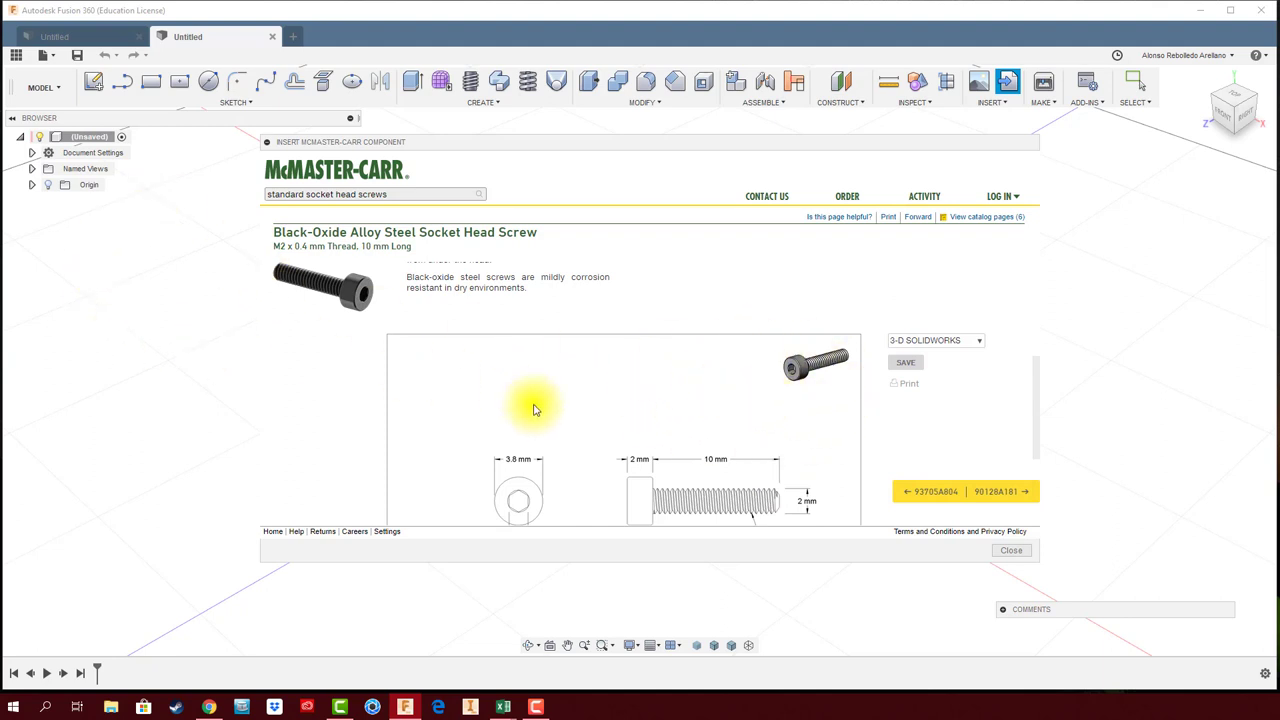
# Step: Switch the CAD format to 3-D STEP and save screw 91290A017 into the design
pyautogui.click(979, 343)
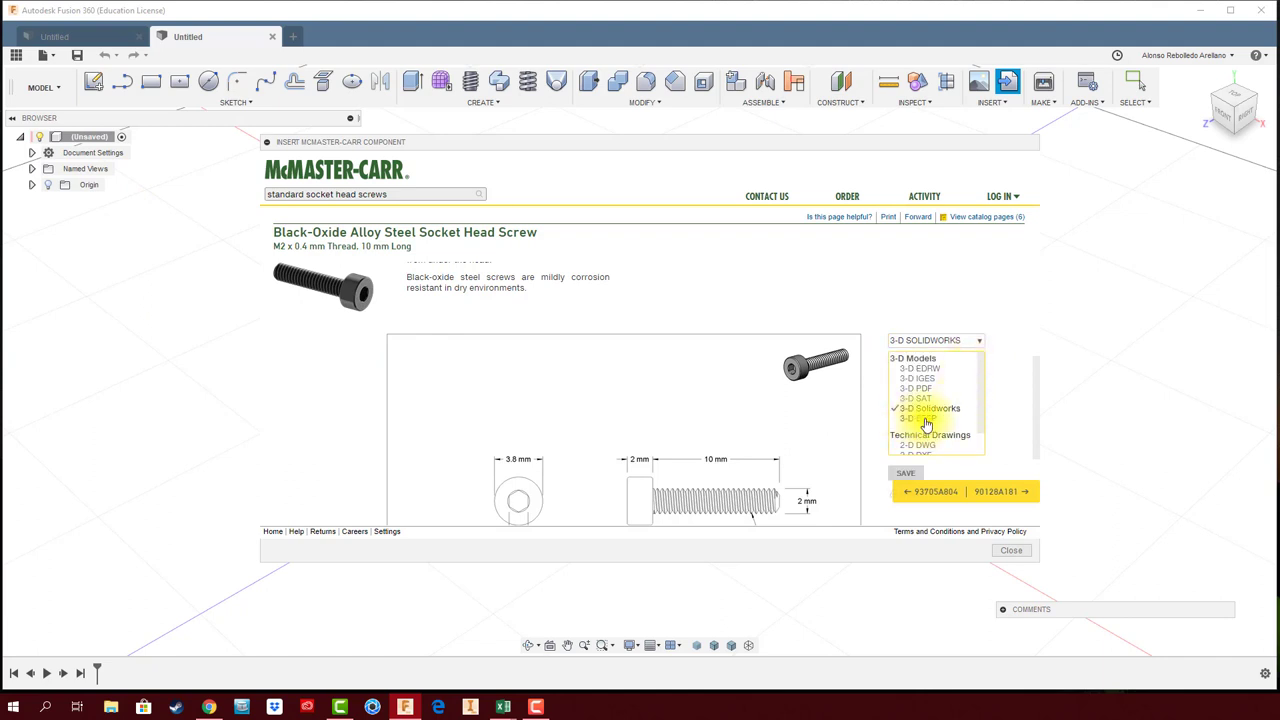
pyautogui.click(924, 419)
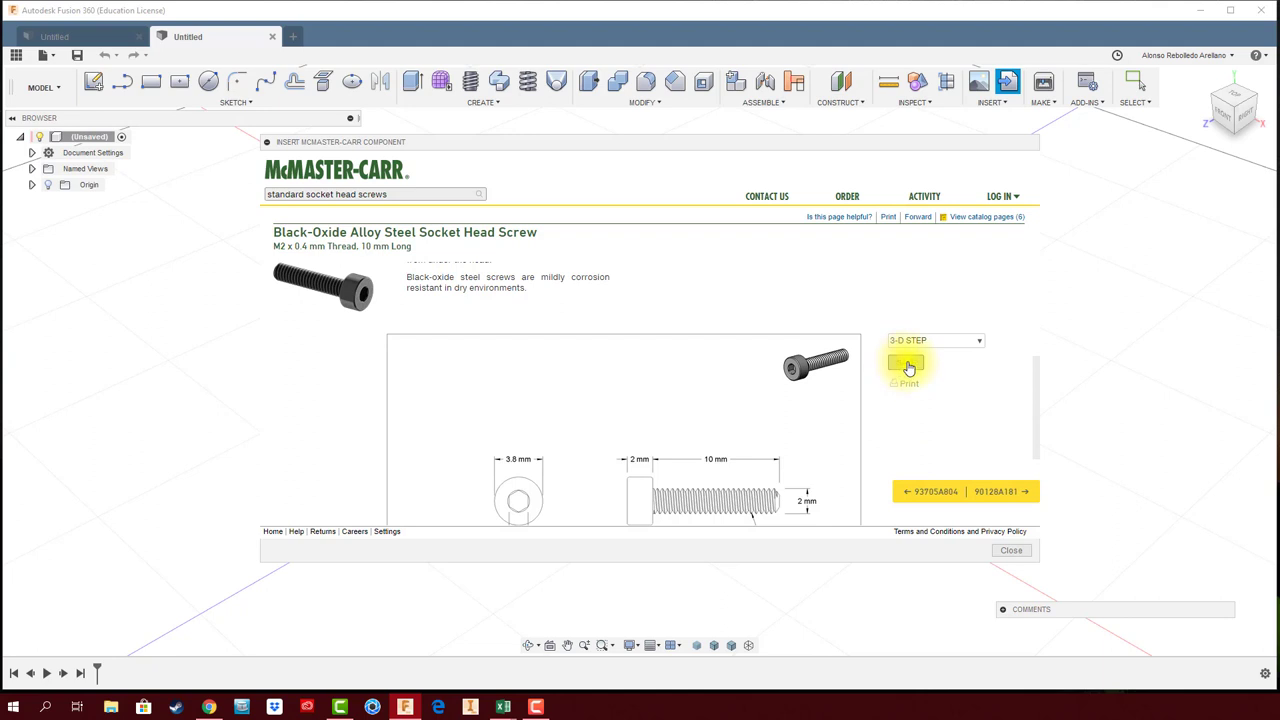
pyautogui.click(907, 366)
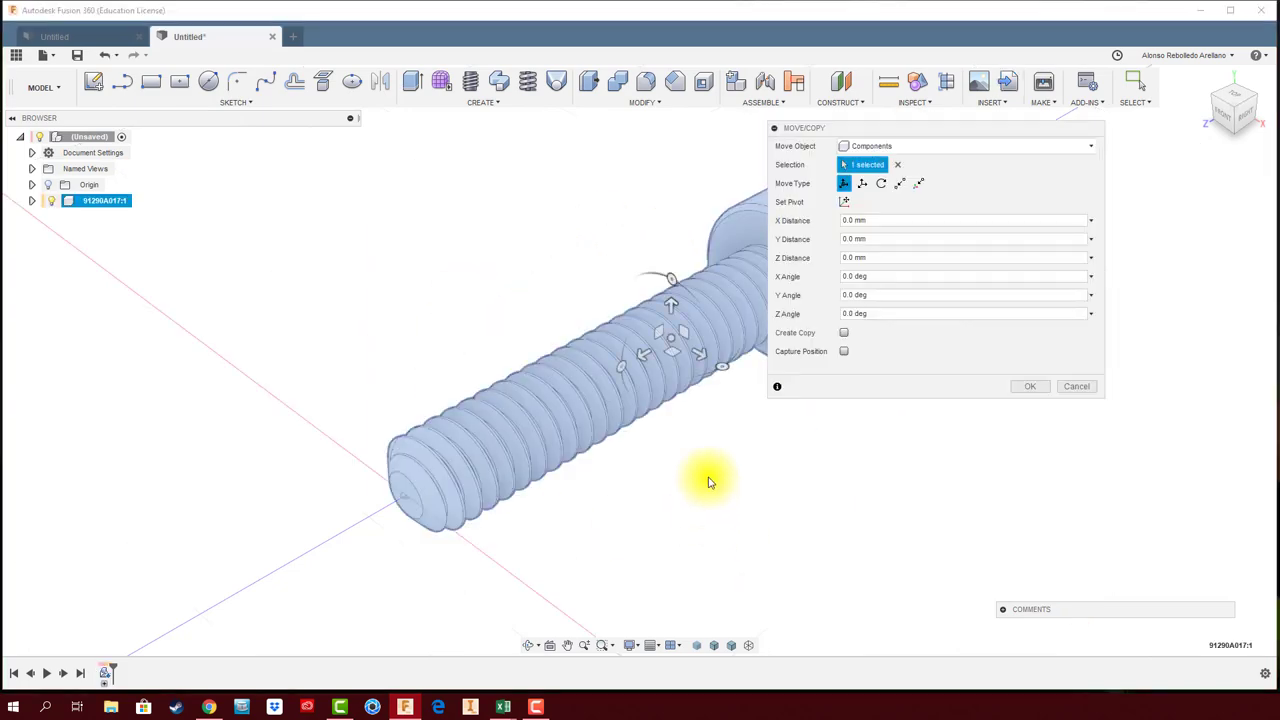
# Step: Confirm the screw's Move/Copy placement and orbit the view to inspect it
pyautogui.click(1040, 386)
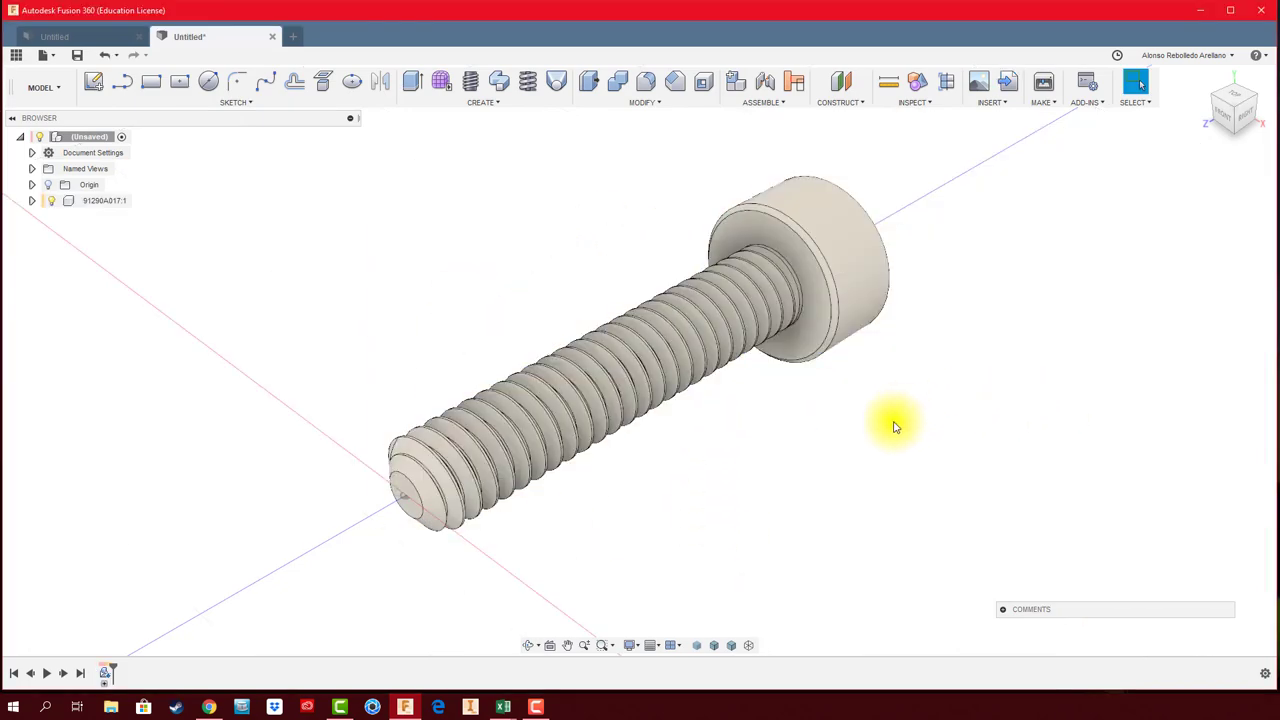
pyautogui.scroll(-2, 800, 438)
pyautogui.keyDown('shift'); pyautogui.moveTo(797, 441); pyautogui.dragTo(789, 406, button='middle'); pyautogui.keyUp('shift')
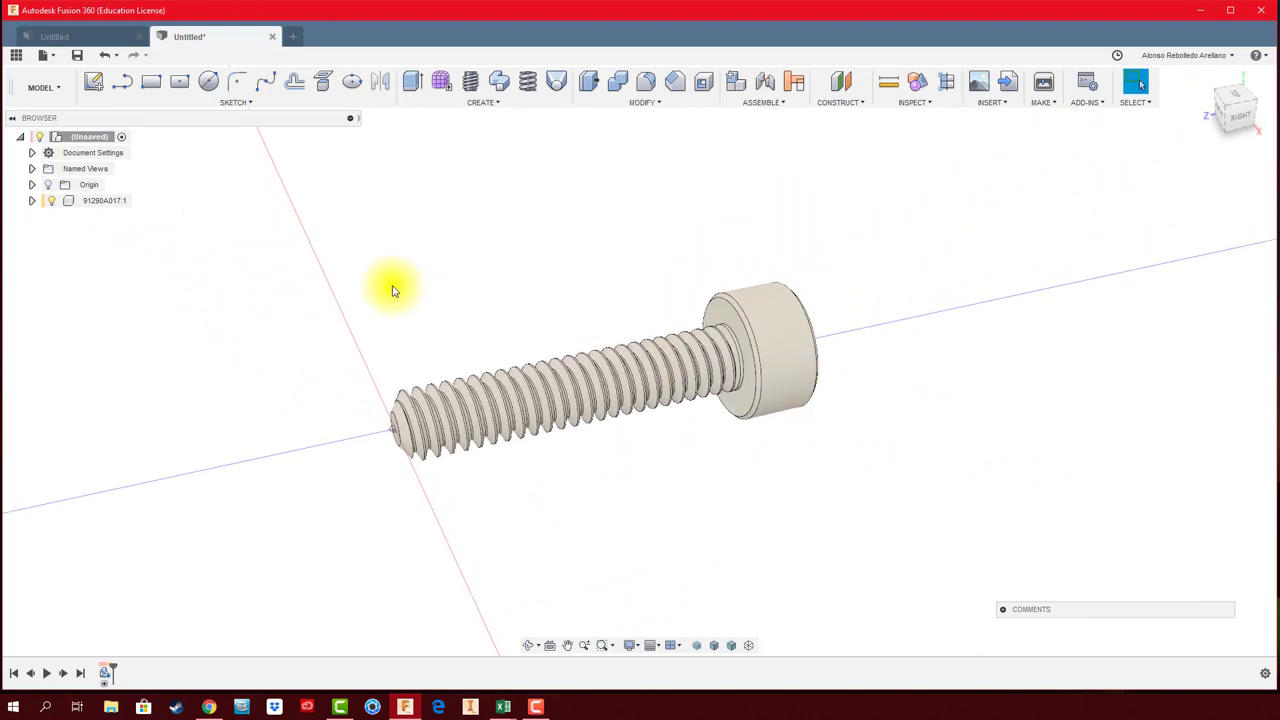
pyautogui.moveTo(674, 308)
pyautogui.keyDown('shift'); pyautogui.mouseDown(button='middle')
pyautogui.moveTo(391, 334)
pyautogui.moveTo(686, 329)
pyautogui.mouseUp(button='middle'); pyautogui.keyUp('shift')
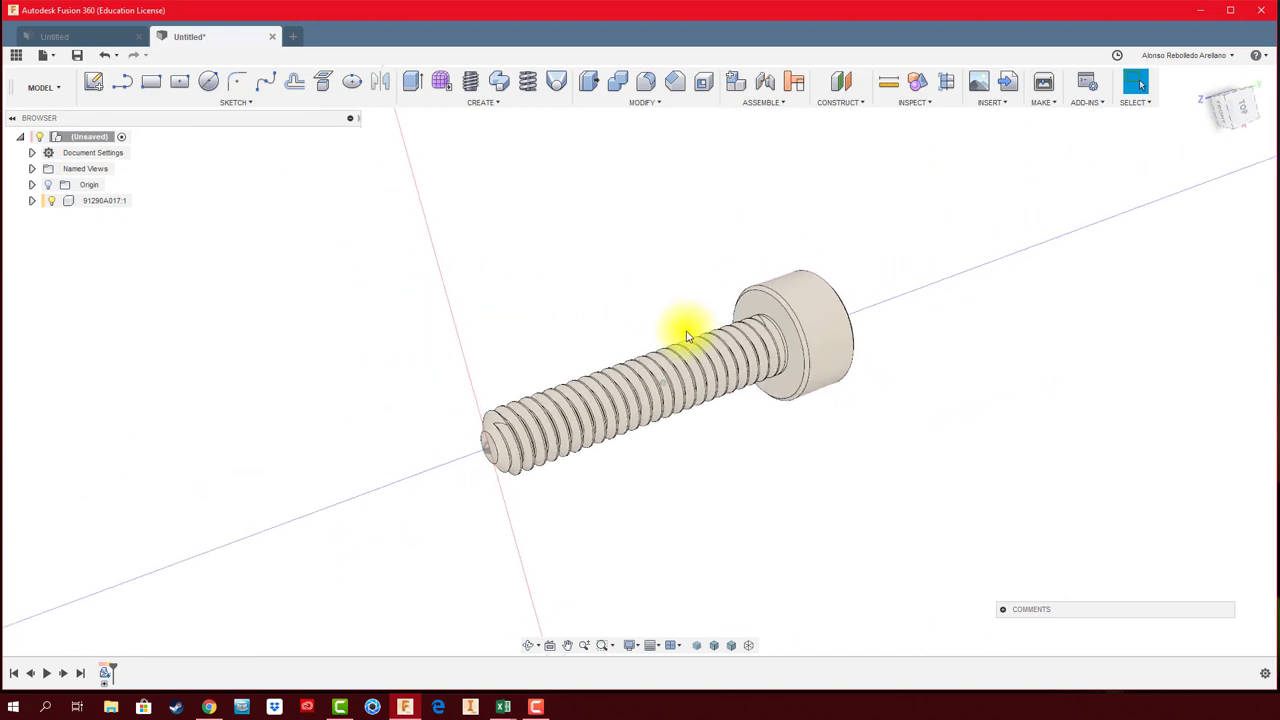
pyautogui.moveTo(591, 293)
pyautogui.keyDown('shift'); pyautogui.mouseDown(button='middle')
pyautogui.moveTo(637, 263)
pyautogui.moveTo(814, 471)
pyautogui.moveTo(812, 486)
pyautogui.mouseUp(button='middle'); pyautogui.keyUp('shift')
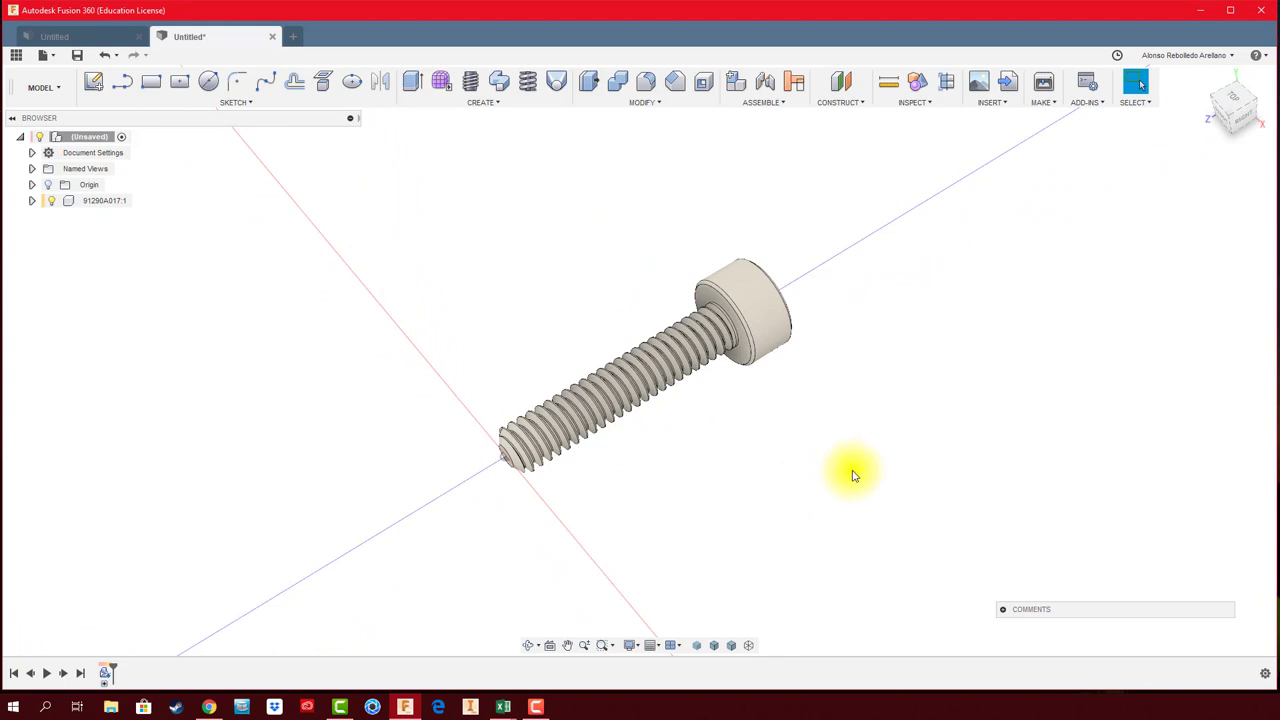
# Step: Start a new empty design and switch back to the McMaster-Carr page in Chrome
pyautogui.moveTo(853, 476); pyautogui.dragTo(854, 457, button='middle')
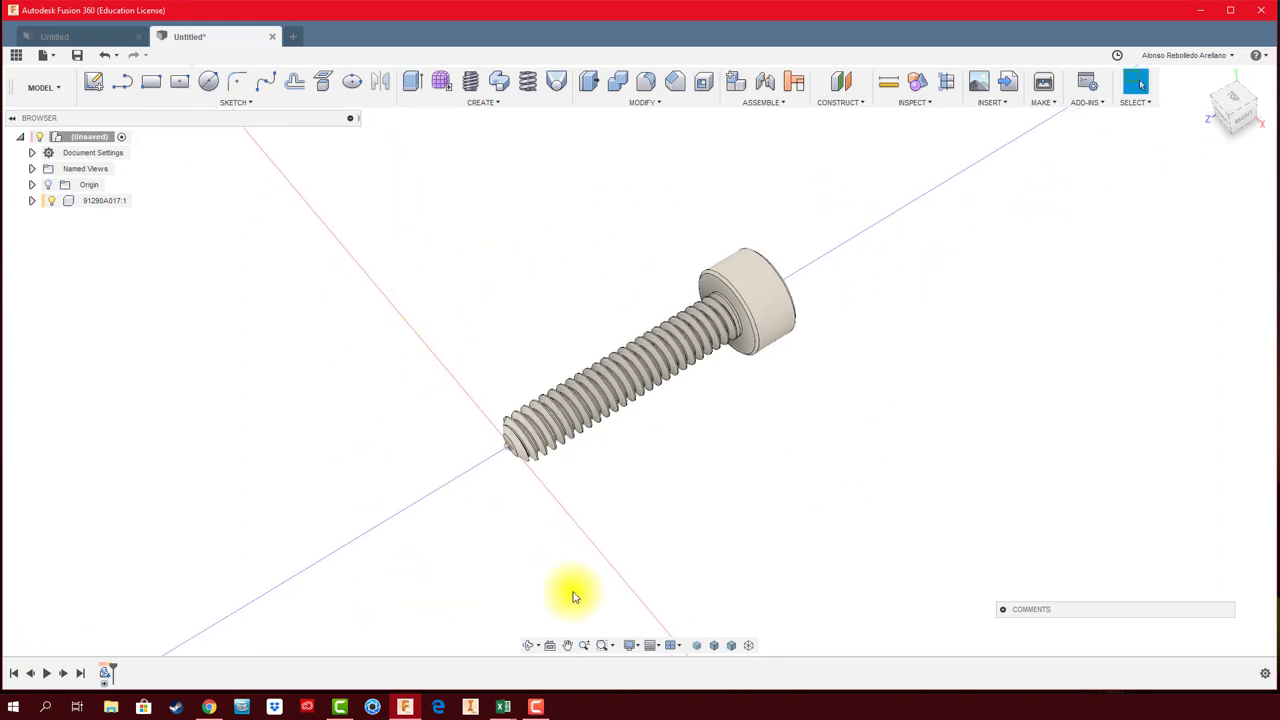
pyautogui.click(295, 40)
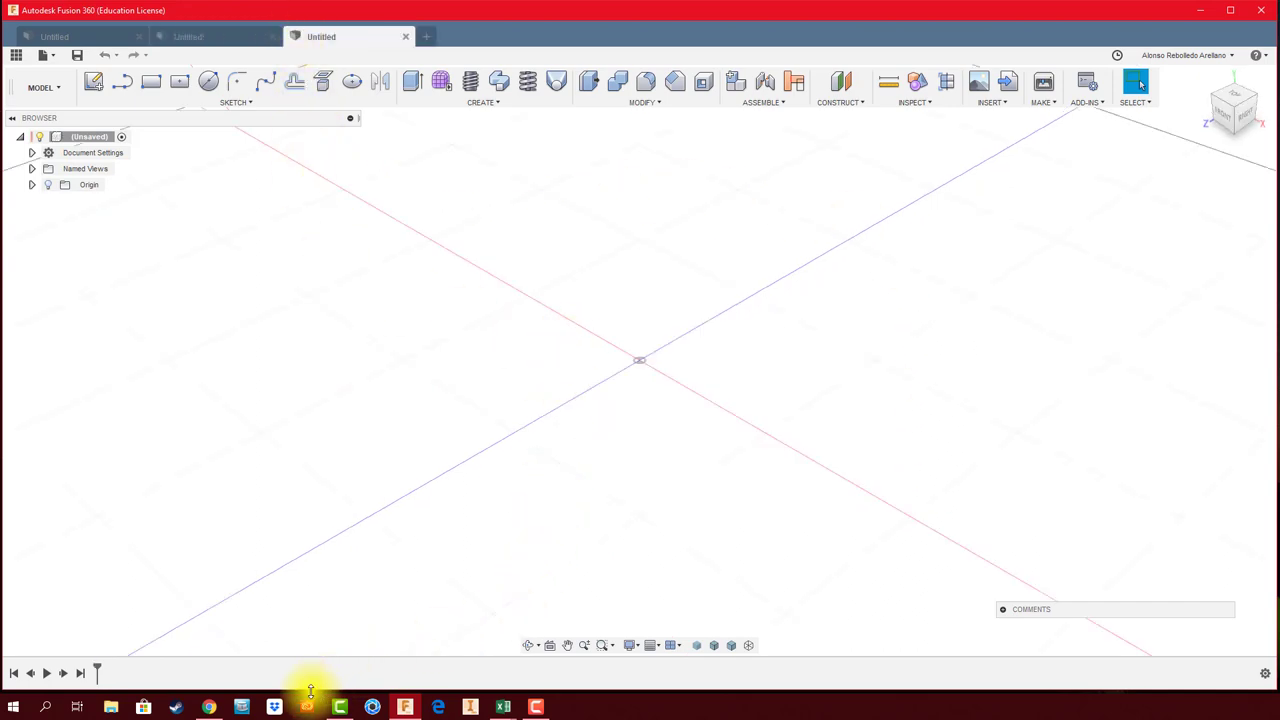
pyautogui.click(208, 707)
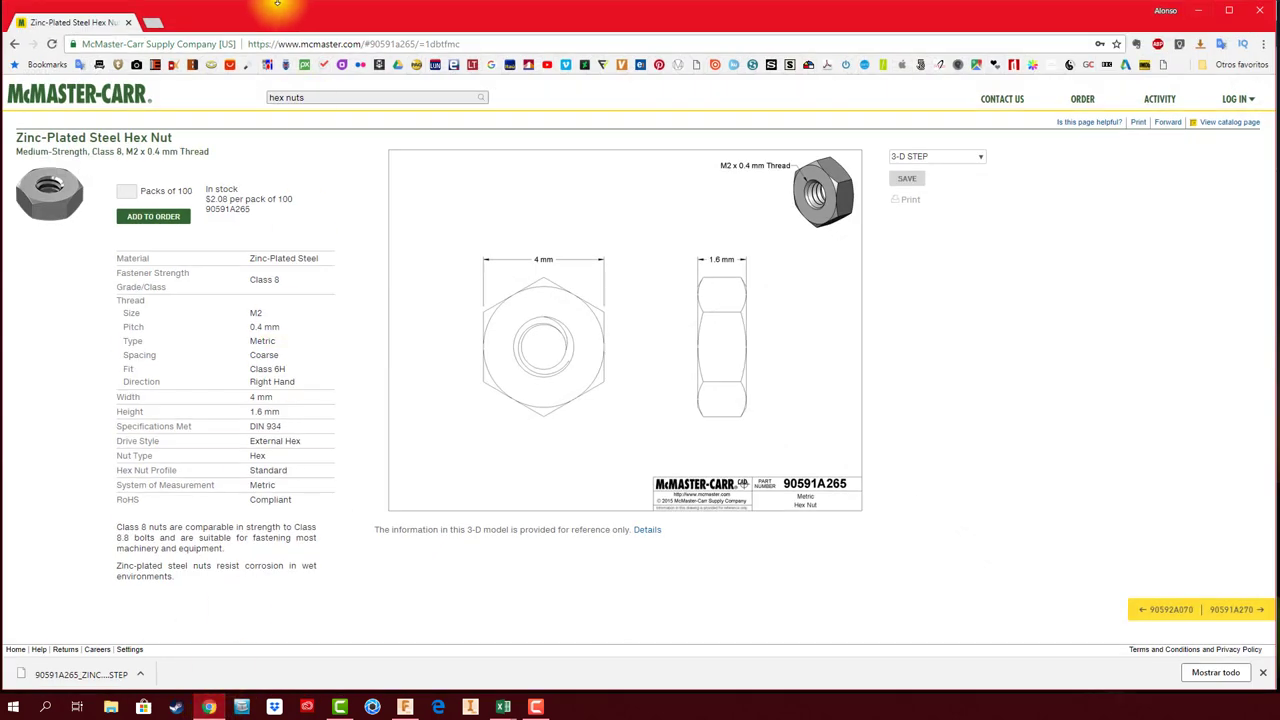
# Step: Search 'macmaste' in a new Chrome tab and open the McMaster-Carr website from the results
pyautogui.click(150, 22)
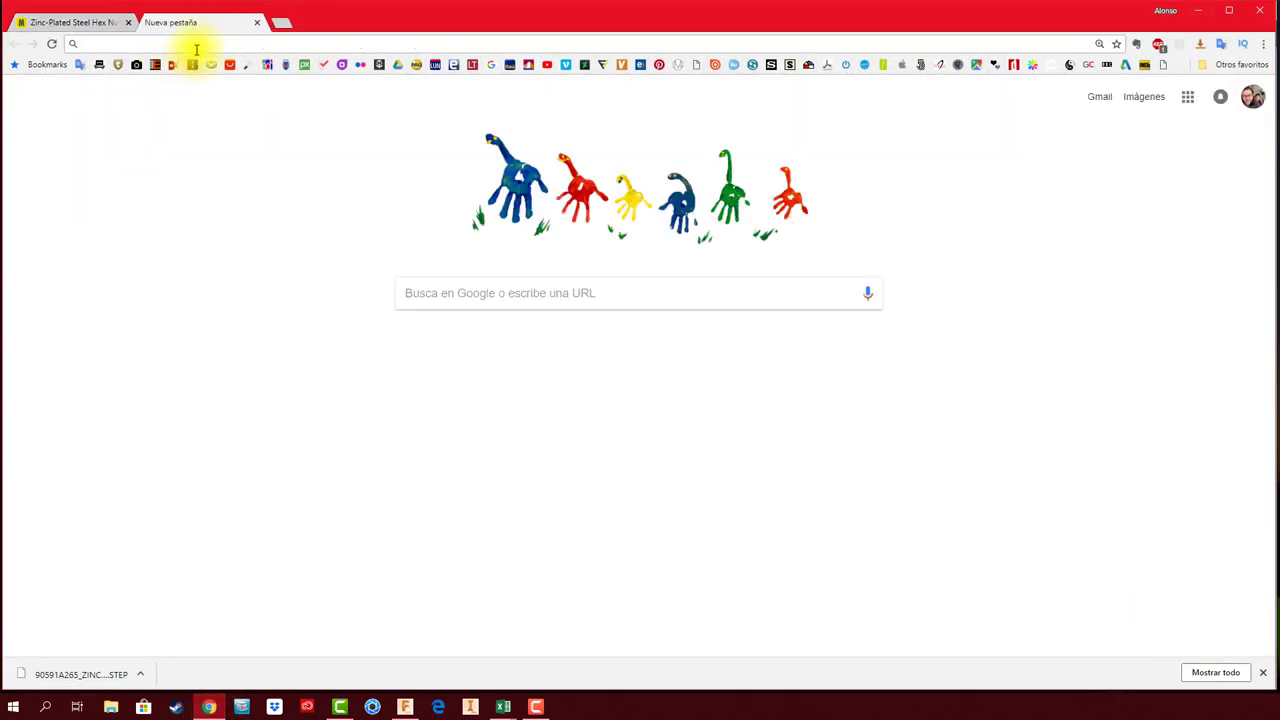
pyautogui.write('ma')
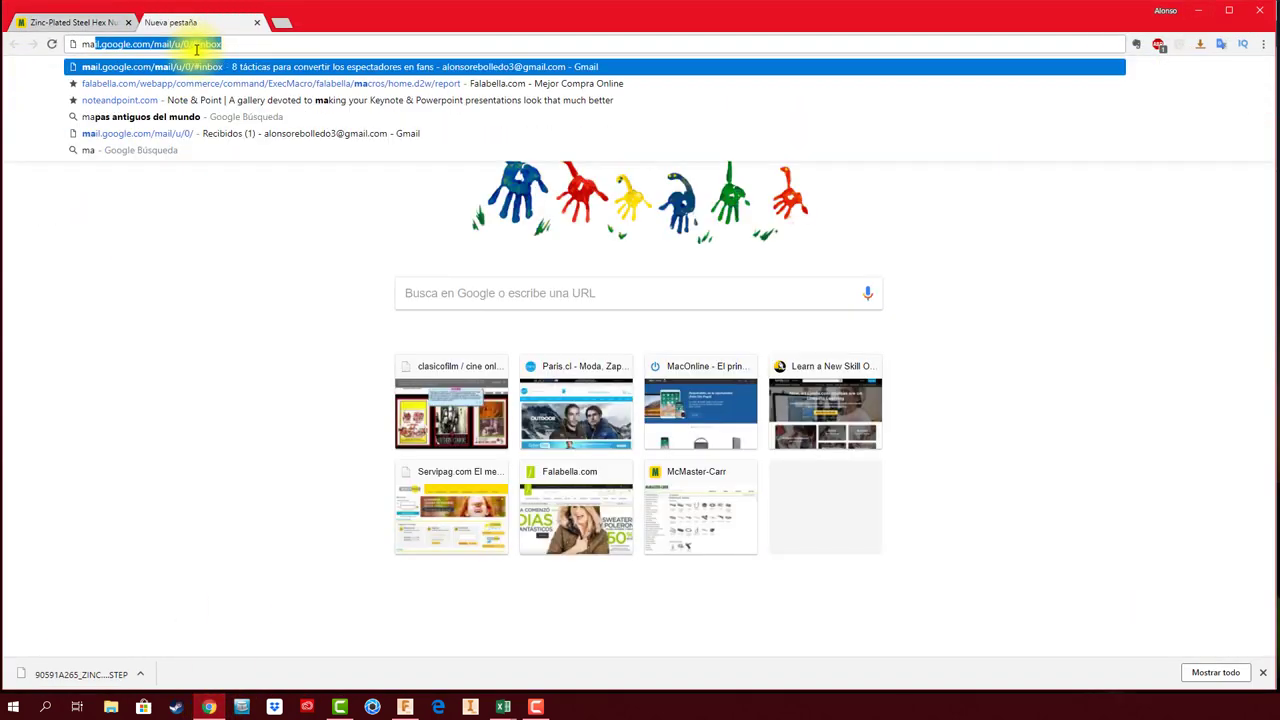
pyautogui.write('cmaster')
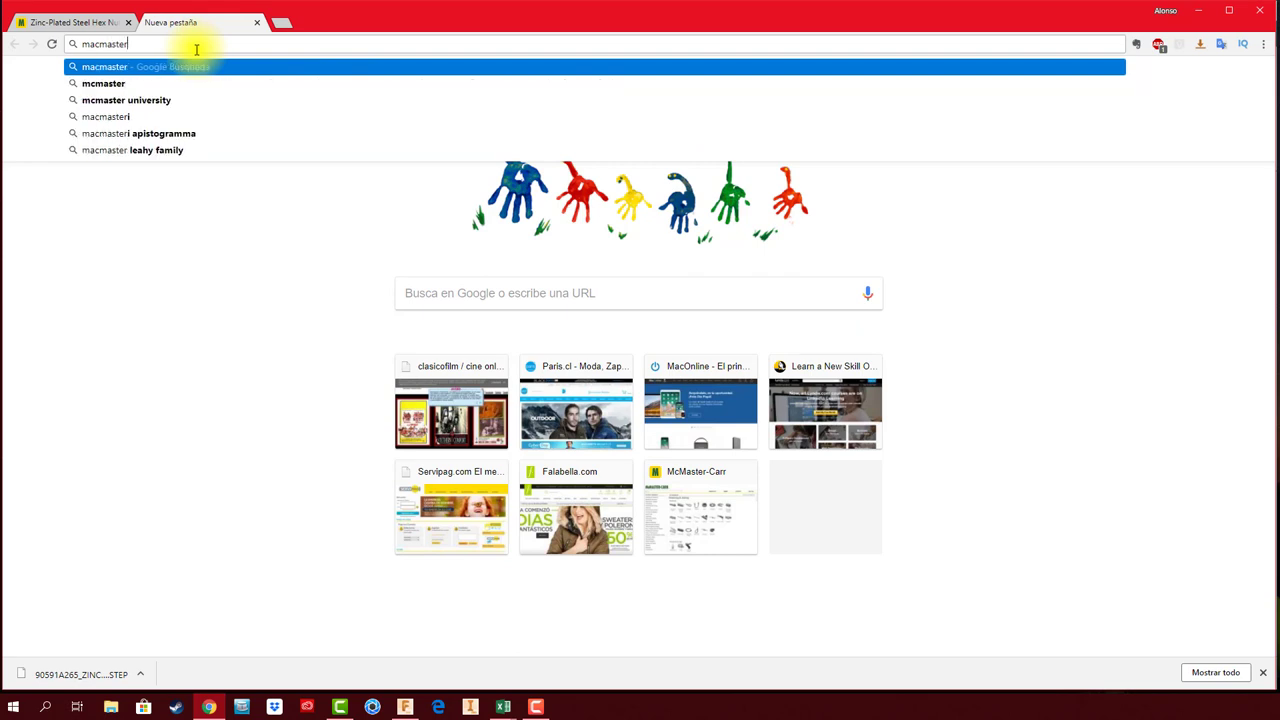
pyautogui.press('Return')
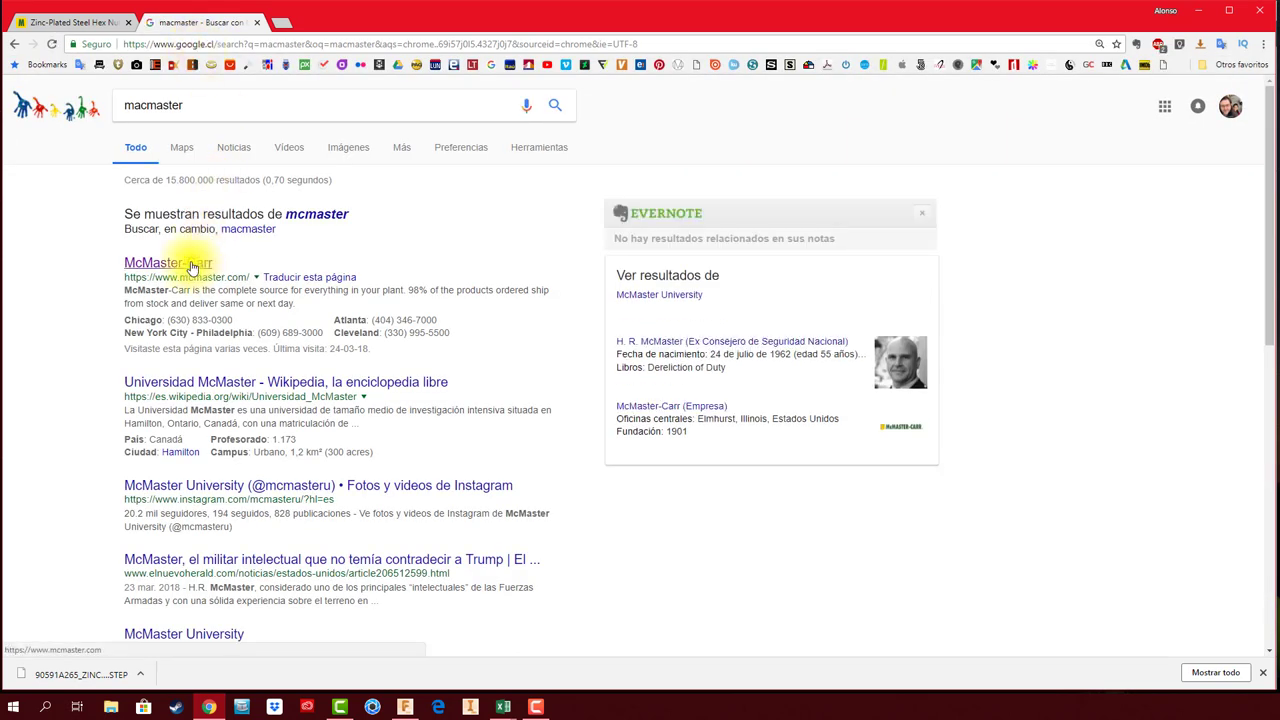
pyautogui.click(192, 266)
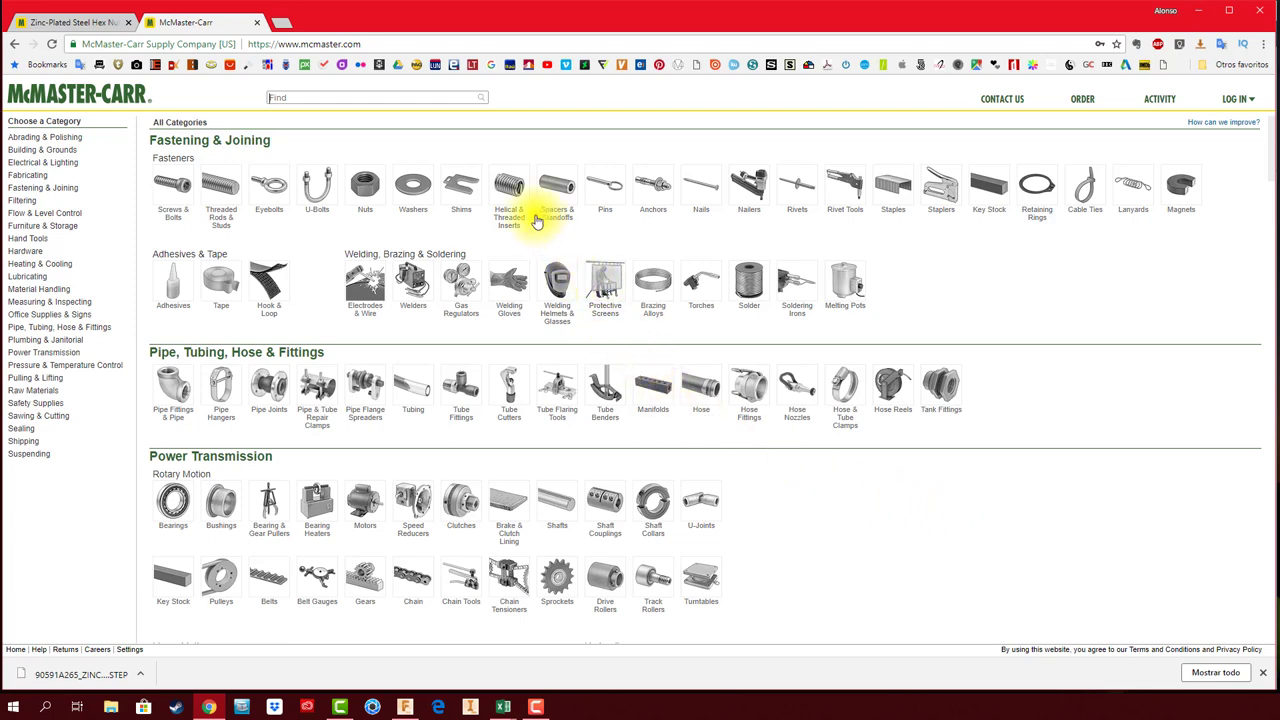
# Step: Open wing nut 94300A330 via Nuts > Wing Nuts filtered to Metric and M6
pyautogui.click(362, 193)
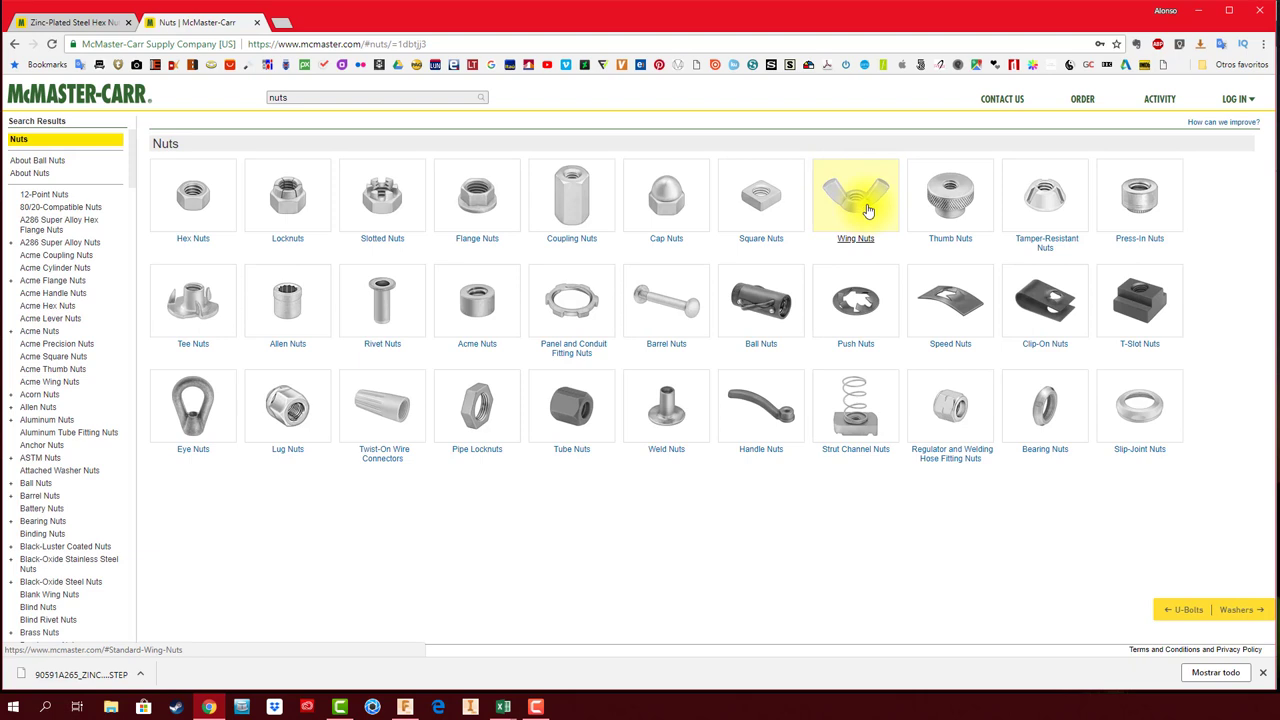
pyautogui.click(868, 211)
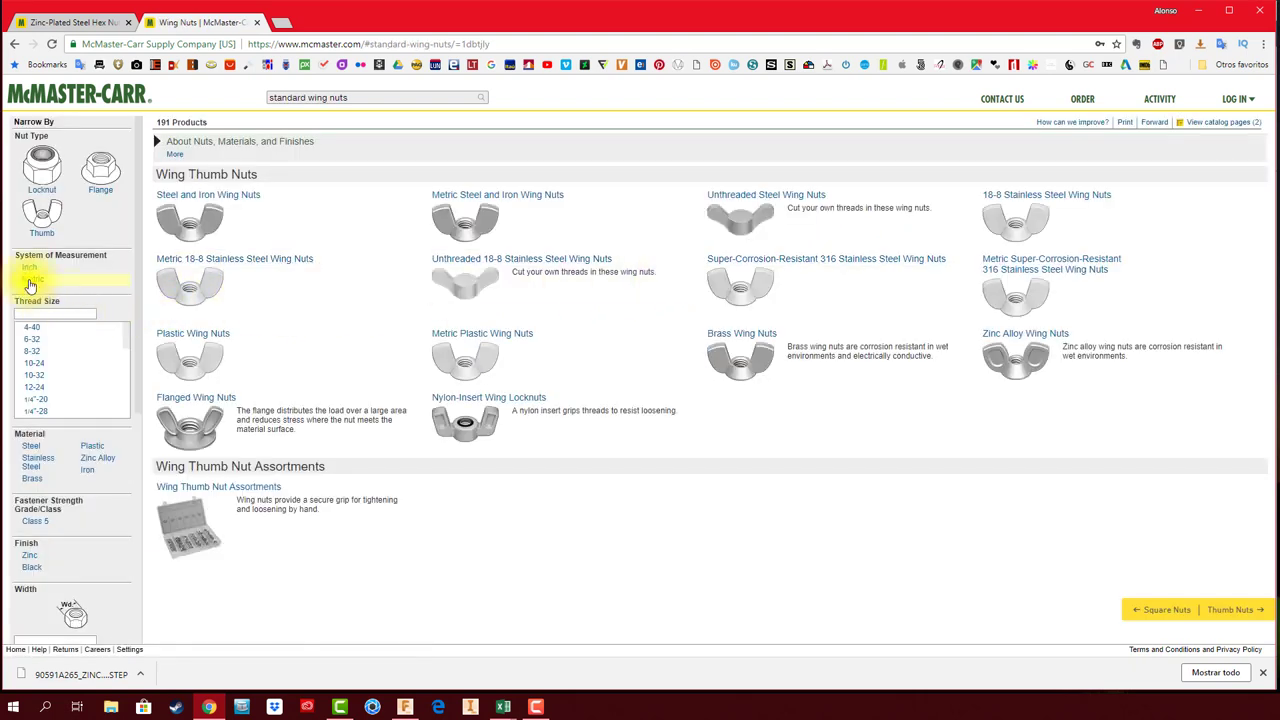
pyautogui.click(30, 280)
pyautogui.click(31, 274)
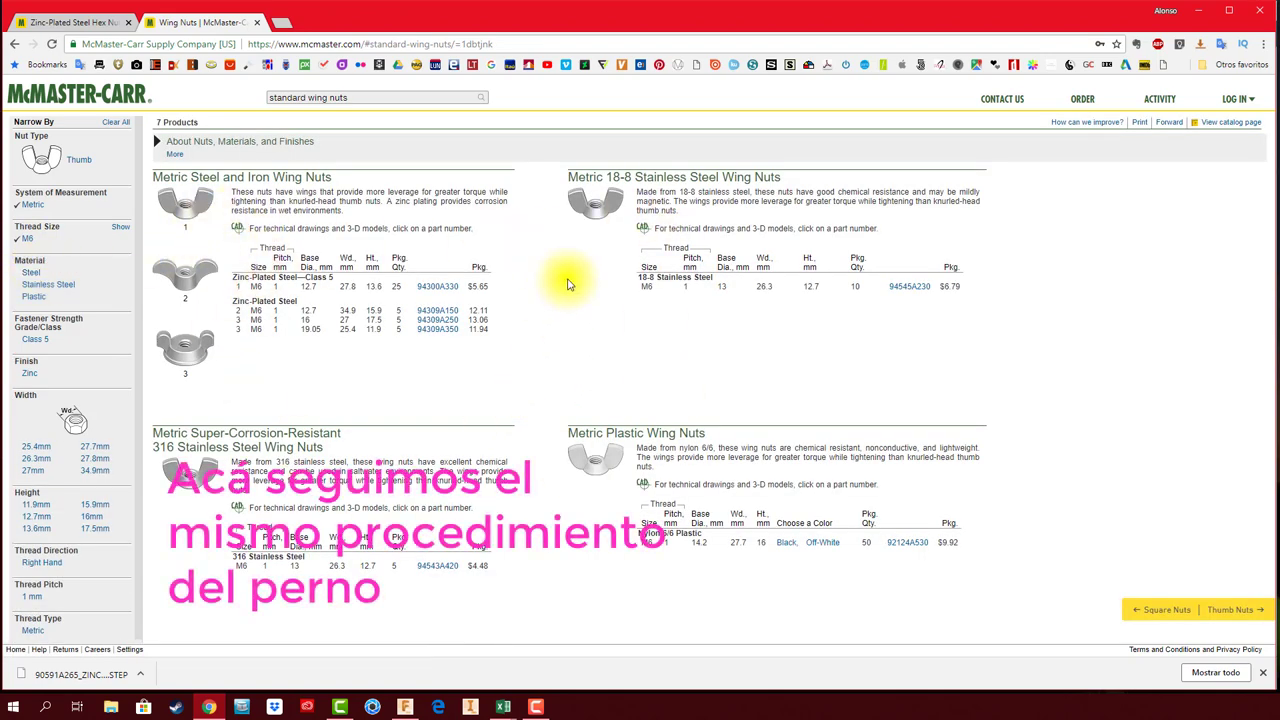
pyautogui.click(435, 290)
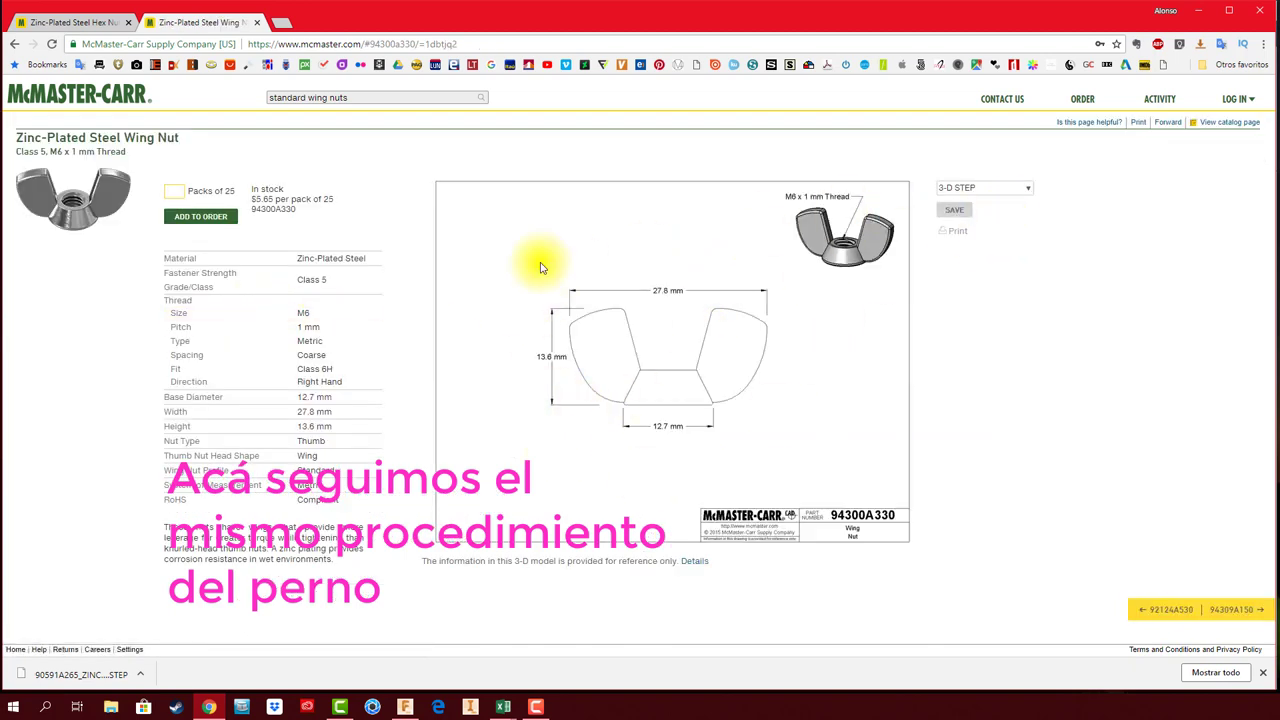
# Step: Download the wing nut's 3-D STEP file and show it in the Downloads folder
pyautogui.click(1034, 190)
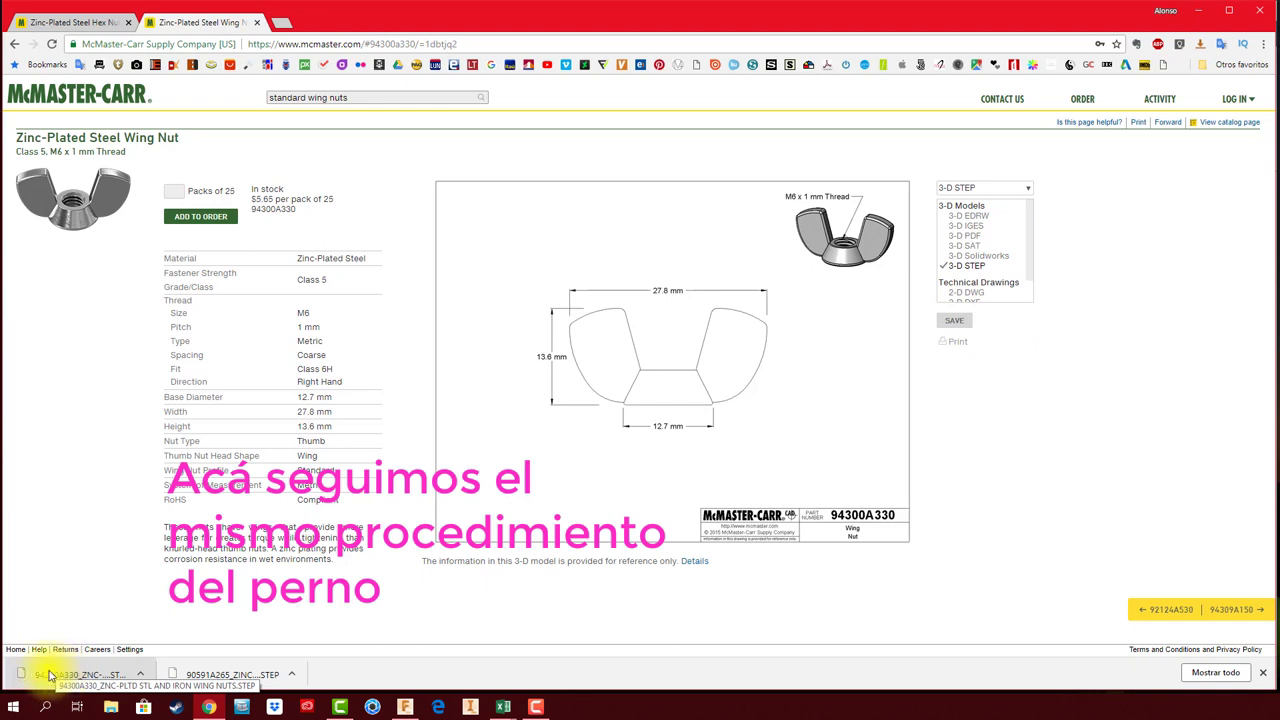
pyautogui.click(163, 590)
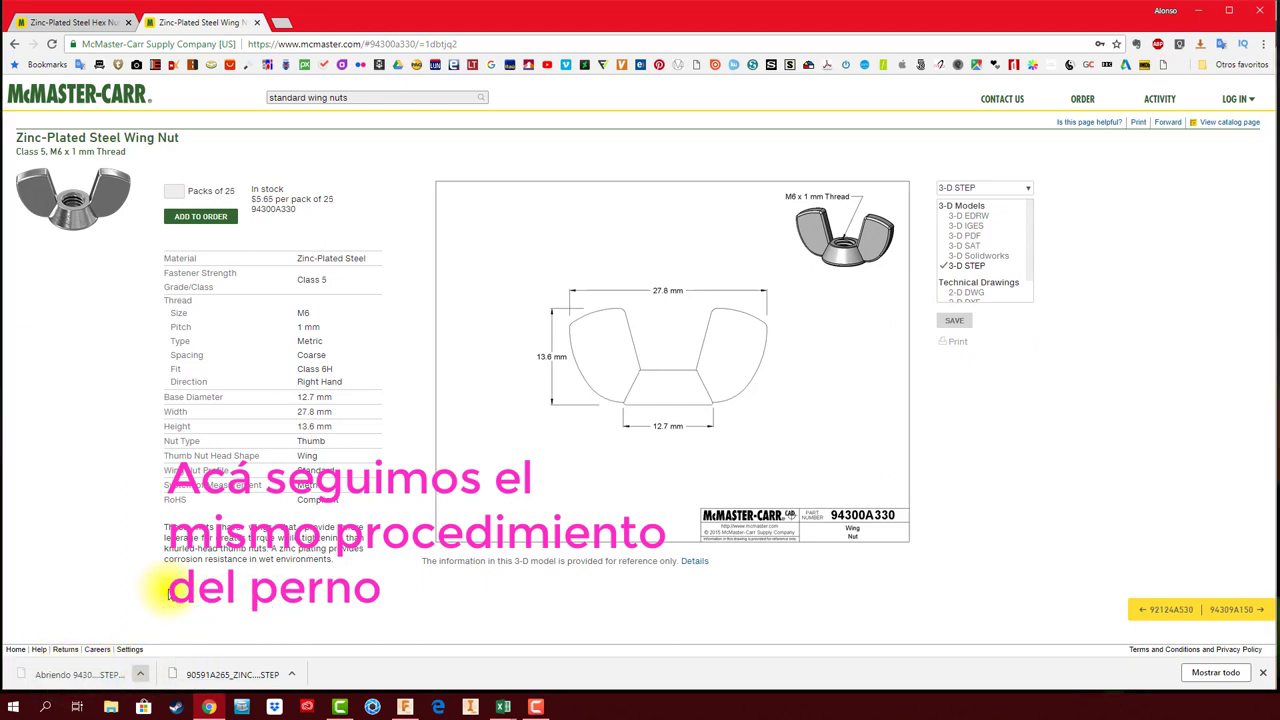
pyautogui.click(1059, 366)
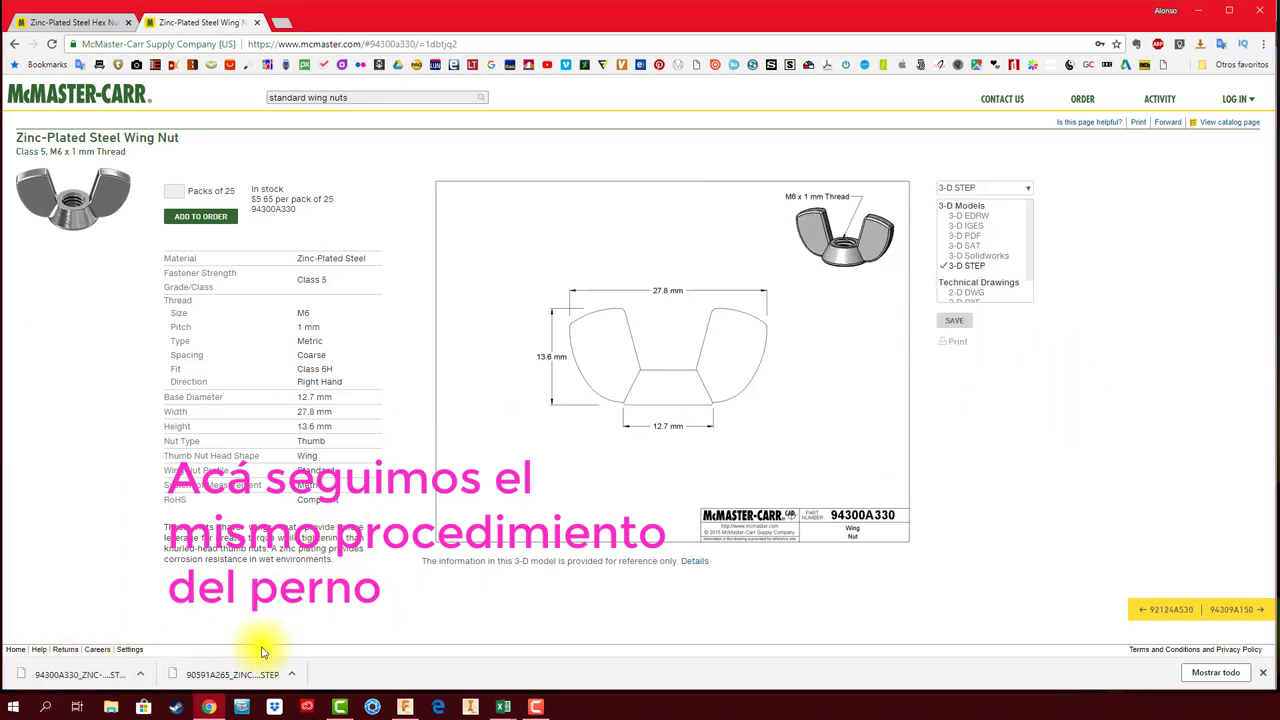
pyautogui.click(140, 675)
pyautogui.click(159, 632)
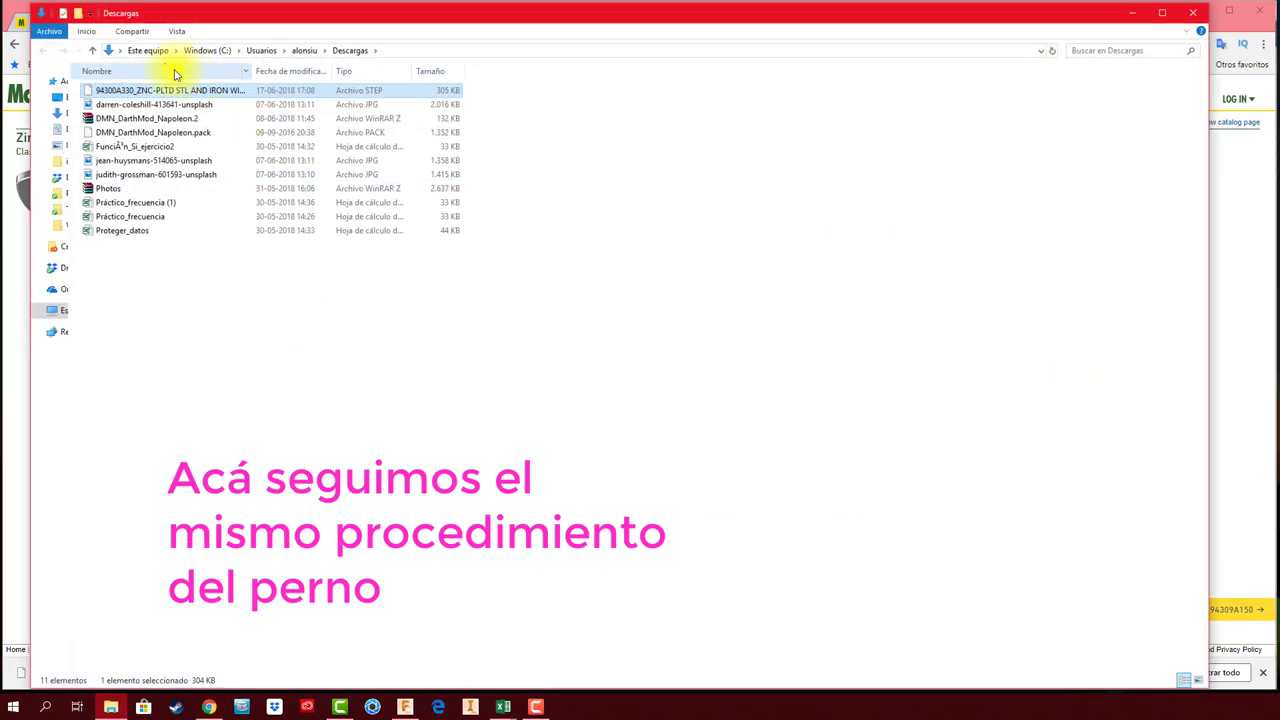
# Step: Restore and reposition the Downloads window, minimizing the browser and Fusion 360 to expose the desktop
pyautogui.doubleClick(252, 71)
pyautogui.click(251, 92)
pyautogui.click(1162, 12)
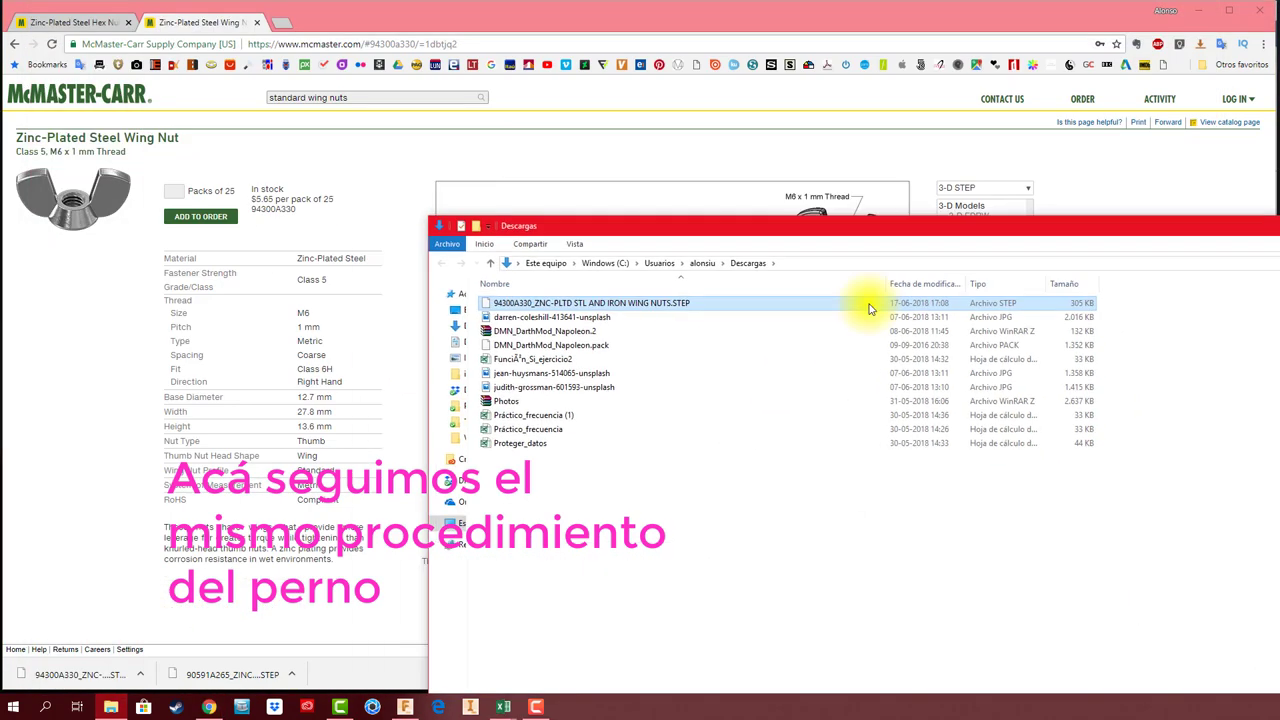
pyautogui.moveTo(871, 214); pyautogui.dragTo(987, 300)
pyautogui.click(1205, 11)
pyautogui.click(1206, 14)
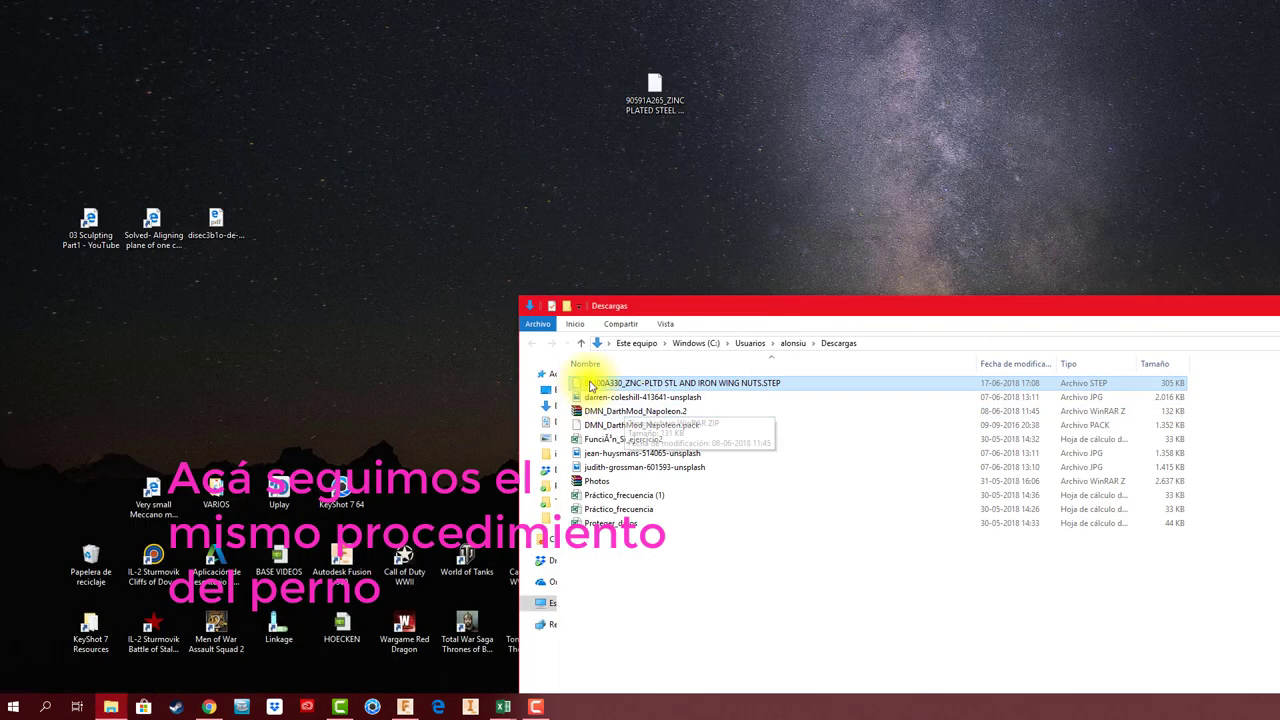
# Step: Drag the 94300A330 STEP file onto the desktop, close Downloads, and return to Fusion 360
pyautogui.moveTo(586, 383); pyautogui.dragTo(341, 95)
pyautogui.moveTo(725, 305); pyautogui.dragTo(129, 280)
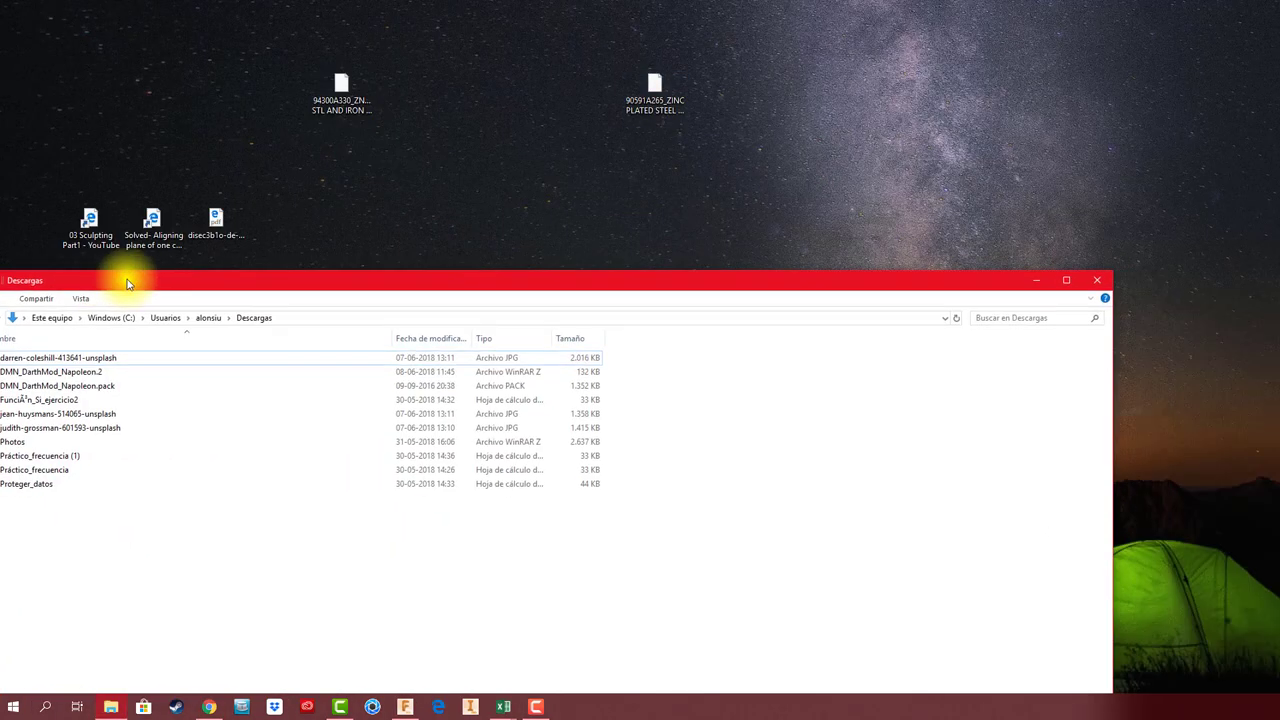
pyautogui.click(1081, 279)
pyautogui.click(404, 707)
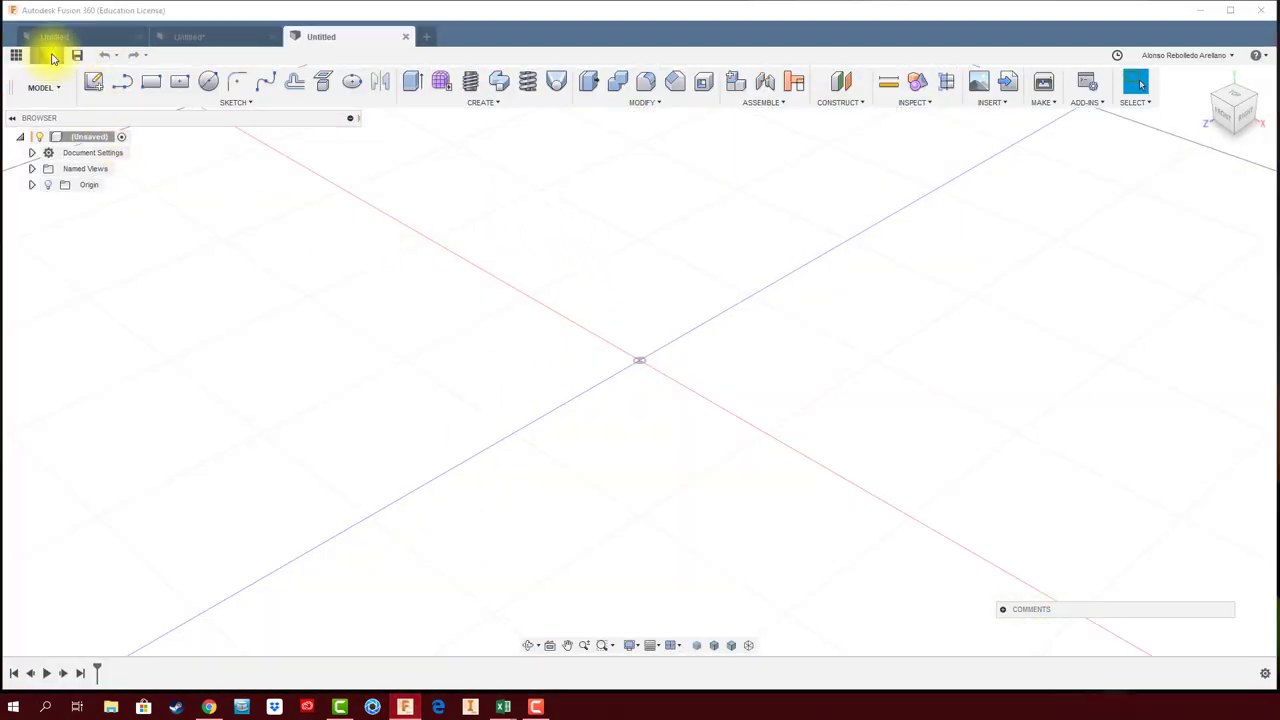
# Step: Open 94300A330_ZNC-PLTD STL AND IRON WING NUTS.STEP from the Desktop as a new design
pyautogui.click(44, 56)
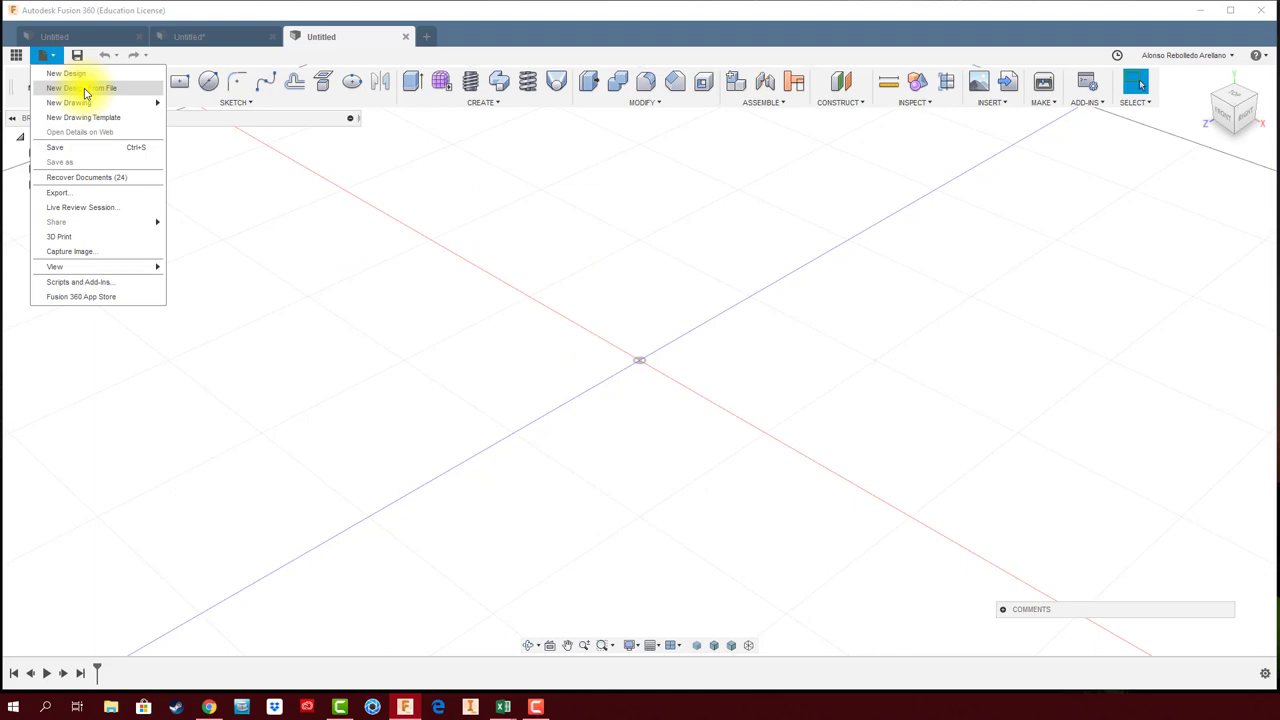
pyautogui.click(85, 90)
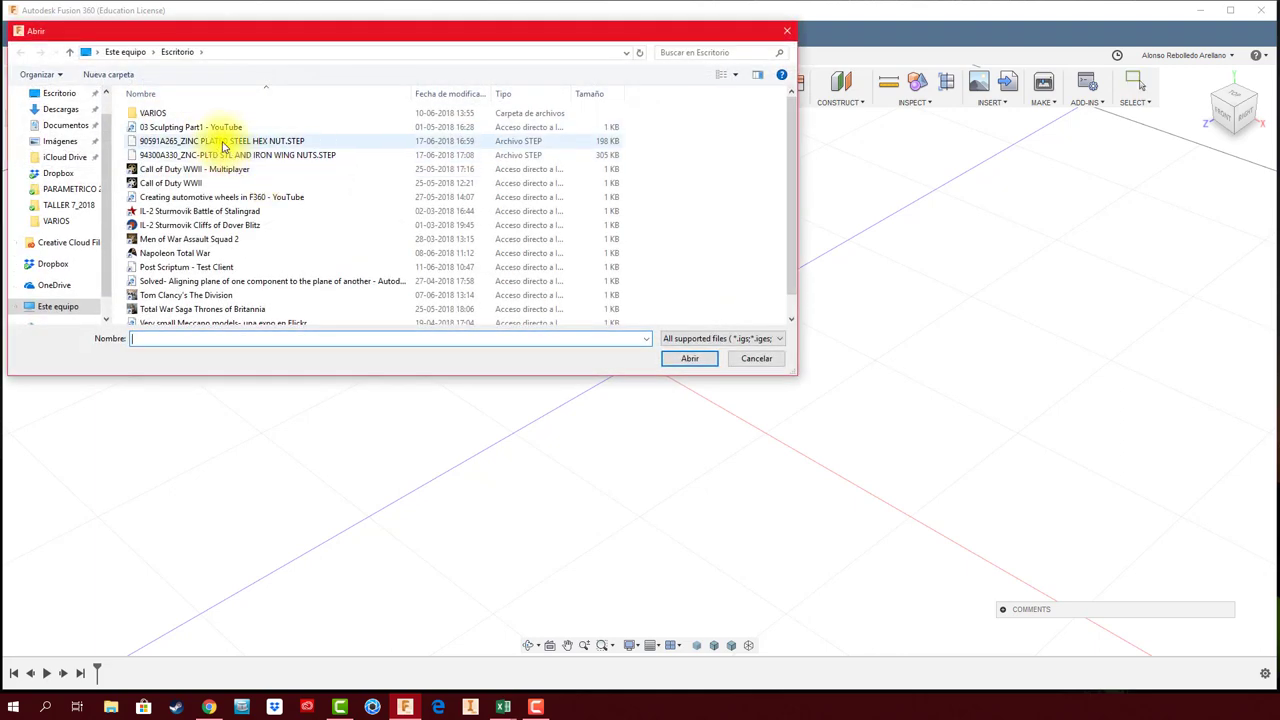
pyautogui.click(226, 156)
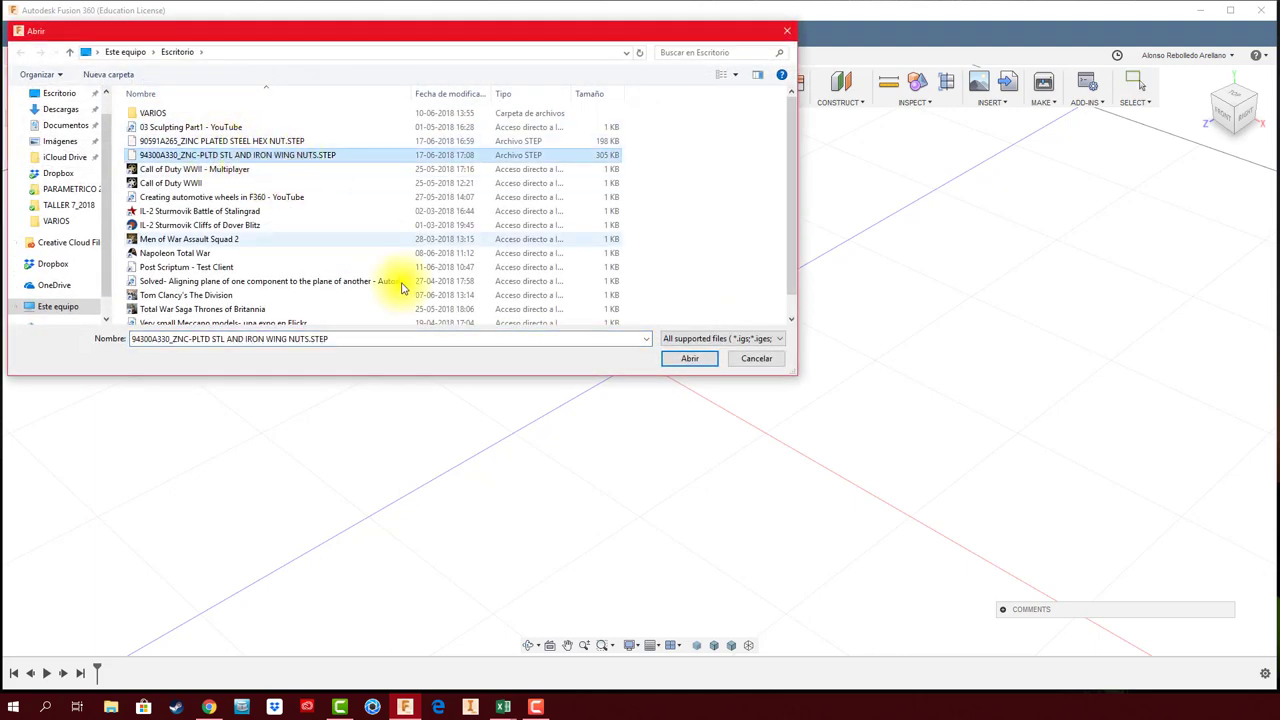
pyautogui.click(689, 359)
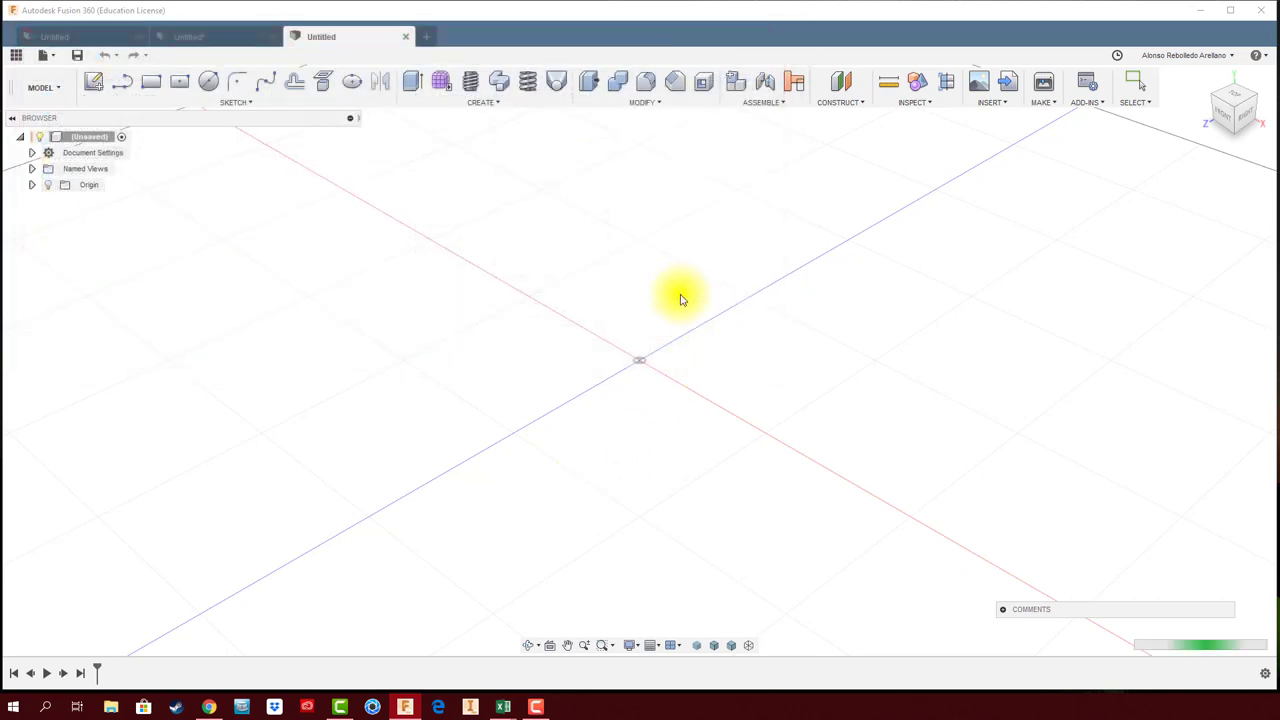